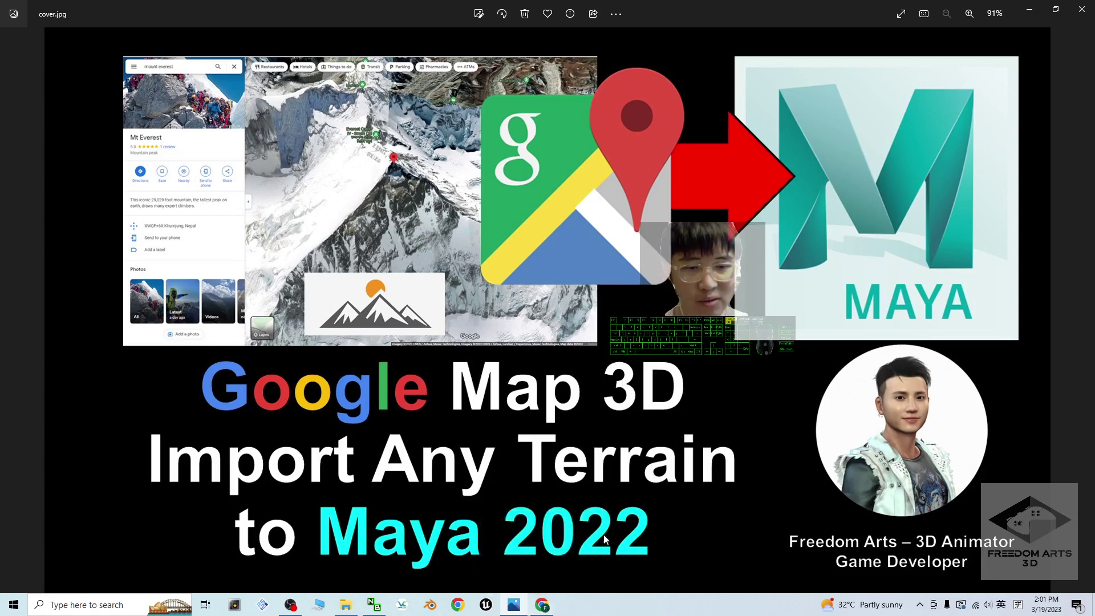
Switch to the Google Maps browser window and examine the 3D terrain around Mt Everest.
click(546, 605)
scroll(670, 403, down, 4)
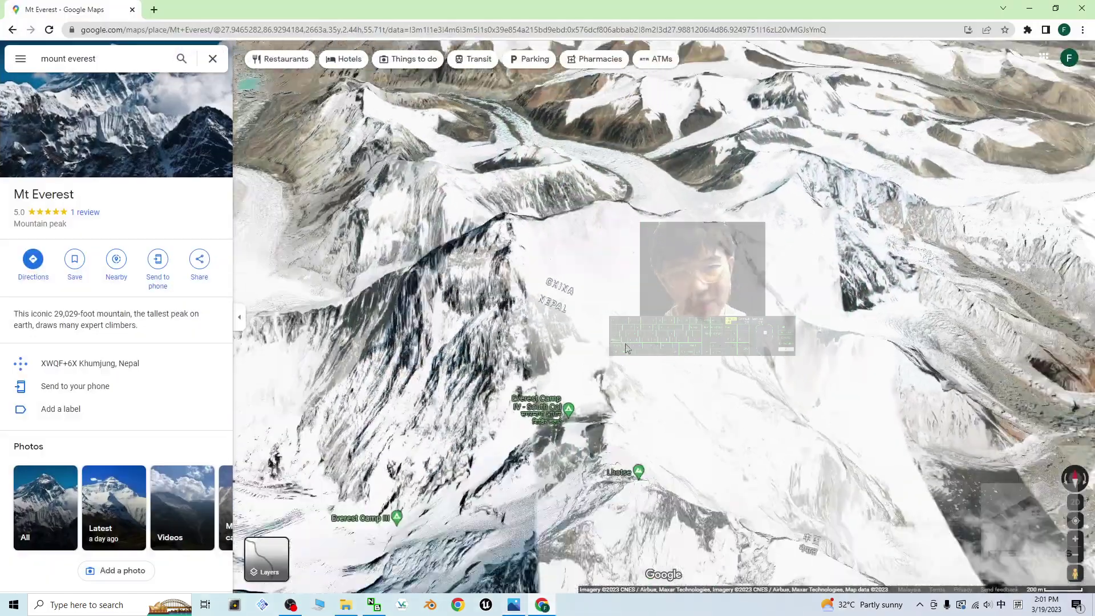
scroll(669, 403, down, 1)
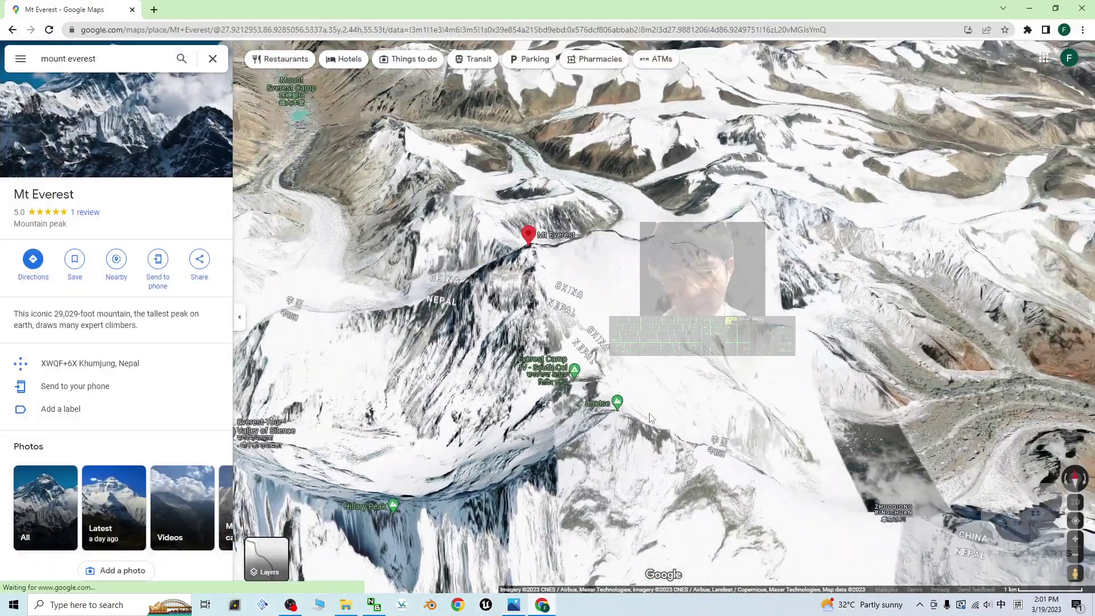
mouse_move(670, 404)
shift+mouse_down()
mouse_move(393, 307)
mouse_move(457, 381)
mouse_move(550, 391)
mouse_move(648, 364)
mouse_move(587, 360)
mouse_move(788, 393)
shift+mouse_up()
scroll(393, 308, down, 5)
scroll(394, 308, up, 3)
scroll(787, 394, down, 3)
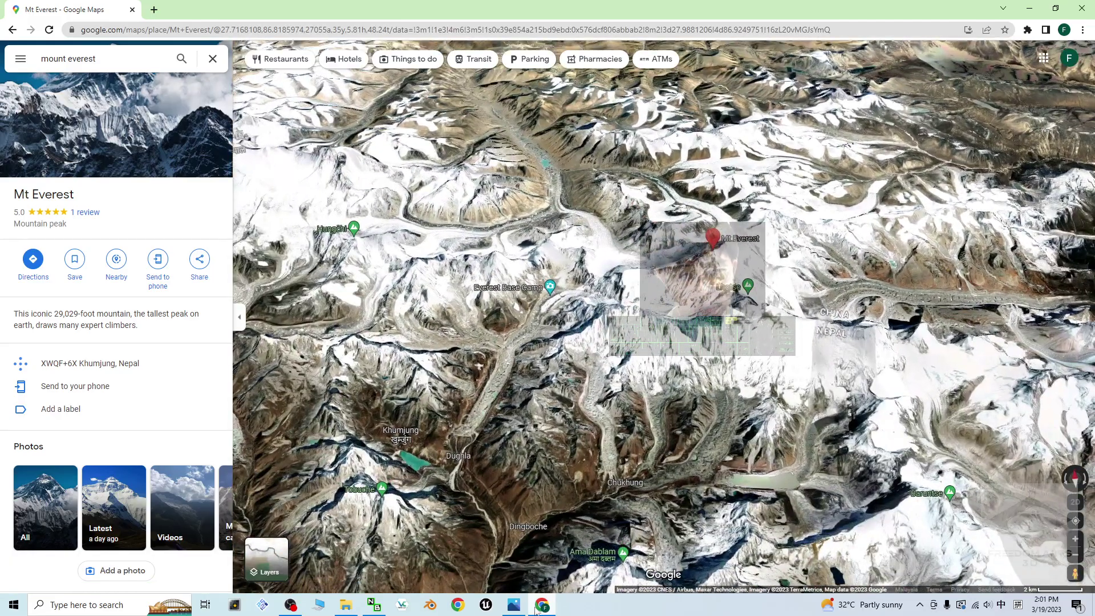
Clear the desktop by minimizing the cover.jpg image and closing the Google Maps browser window.
click(515, 603)
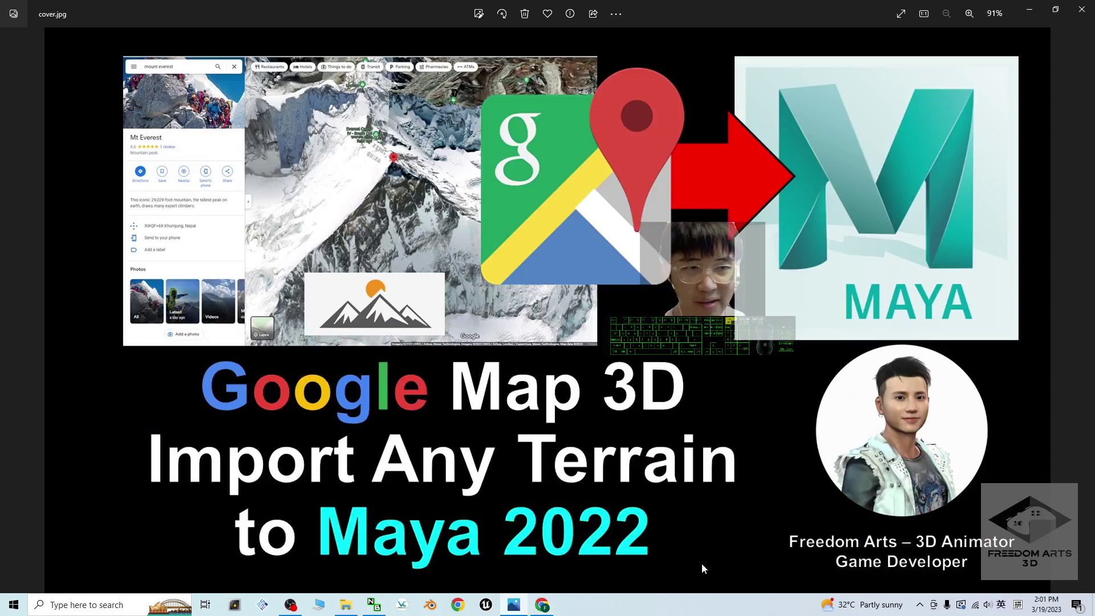
click(1029, 9)
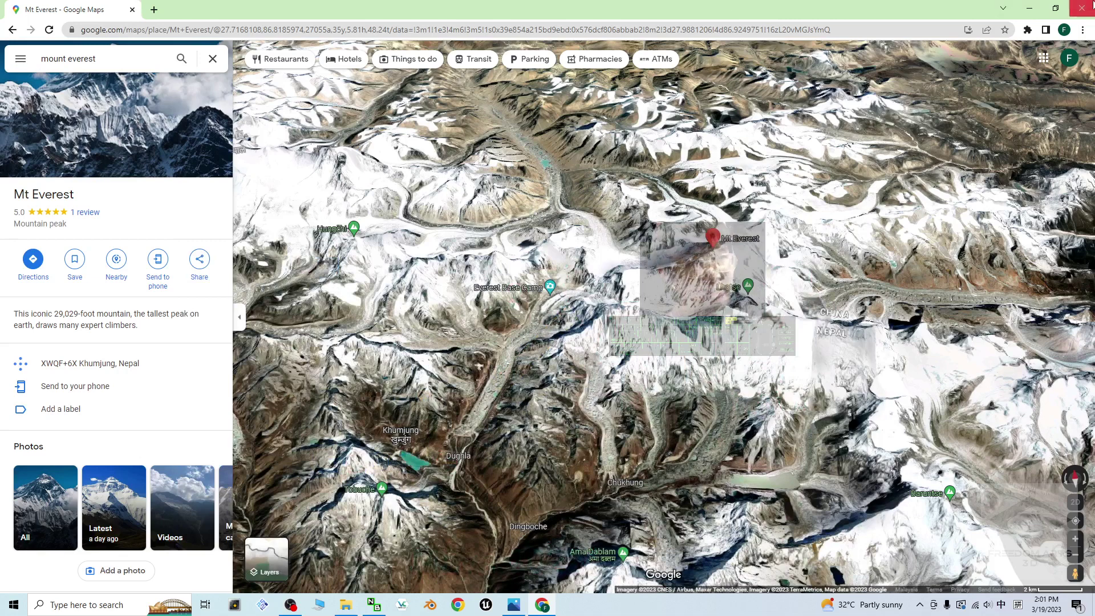
click(1081, 8)
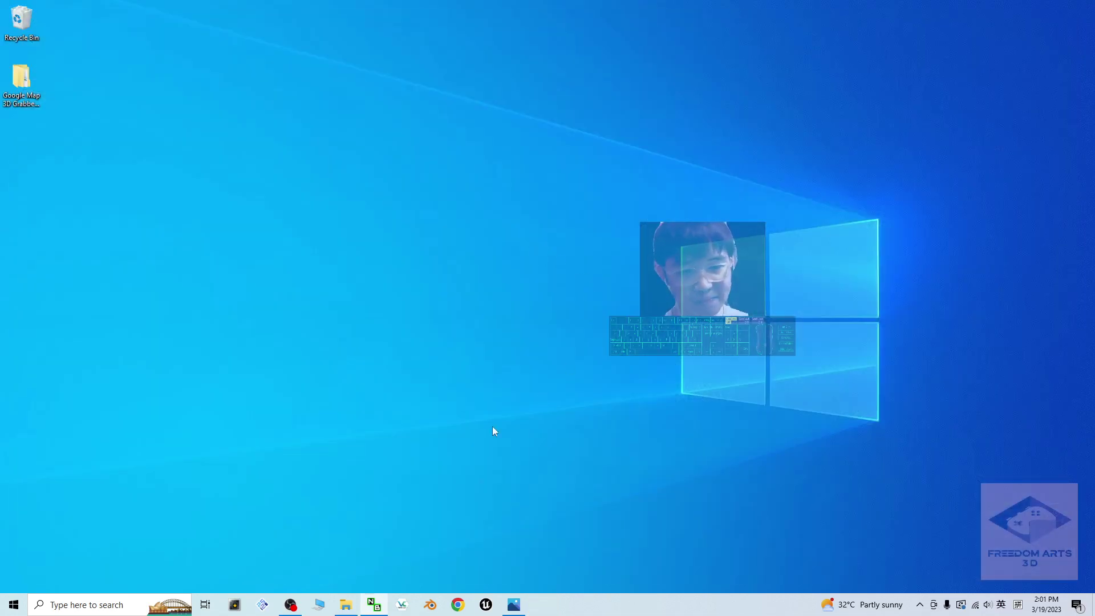
Open notes.txt from the tutorial folder and examine the download link for Google Map 3D Grabber.
click(345, 605)
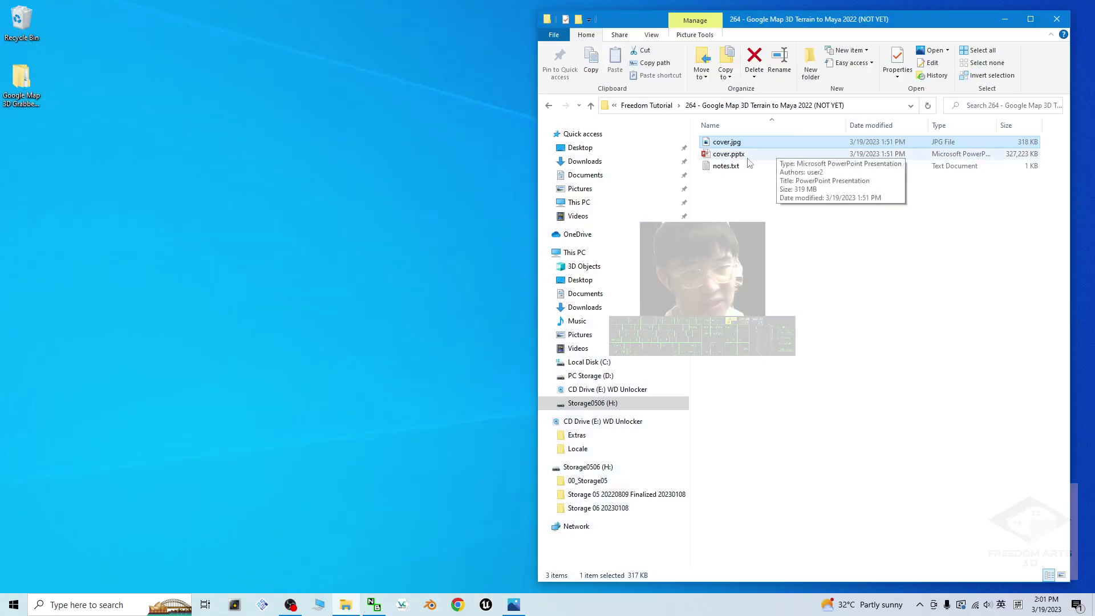
double_click(727, 165)
click(1004, 19)
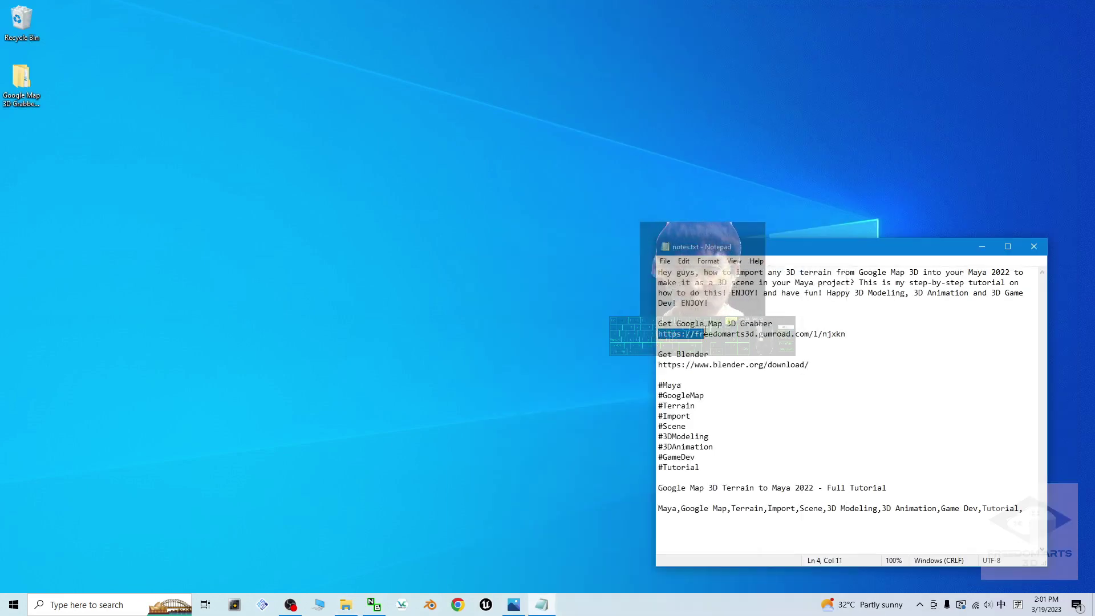
drag(705, 332, 834, 334)
click(847, 335)
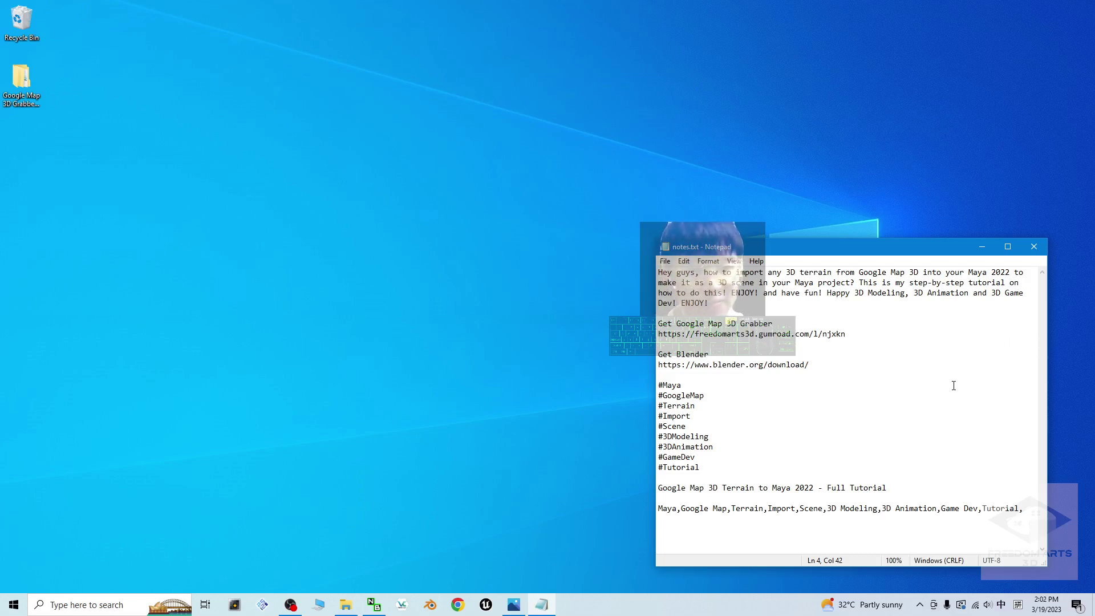
Open the nested Google Map 3D Grabber 2022-04-10 folder from the desktop, keeping its window clear of the notes.
double_click(21, 83)
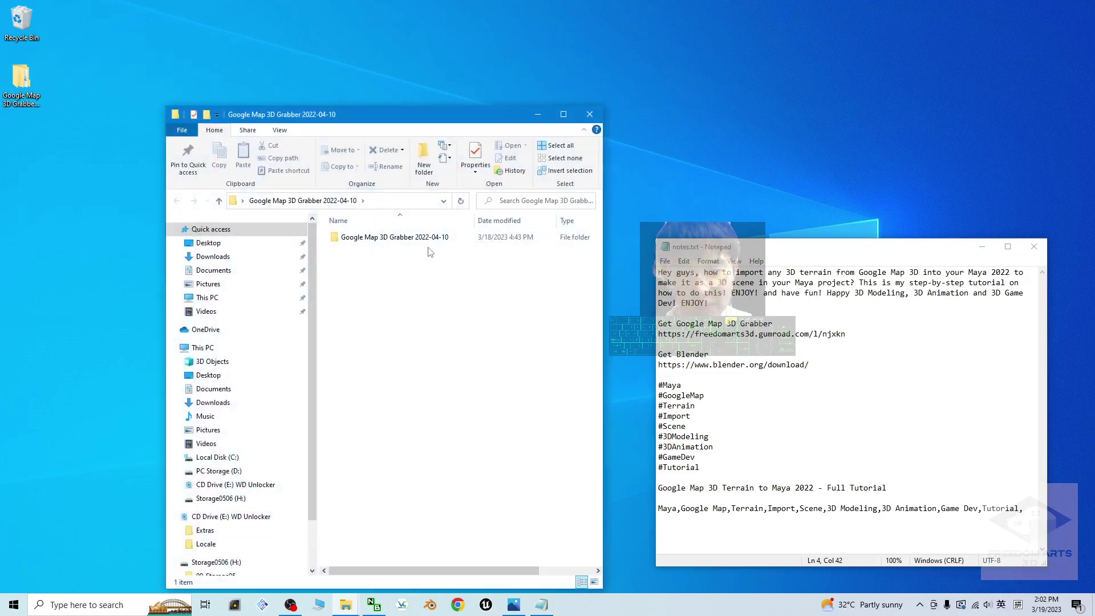
double_click(401, 237)
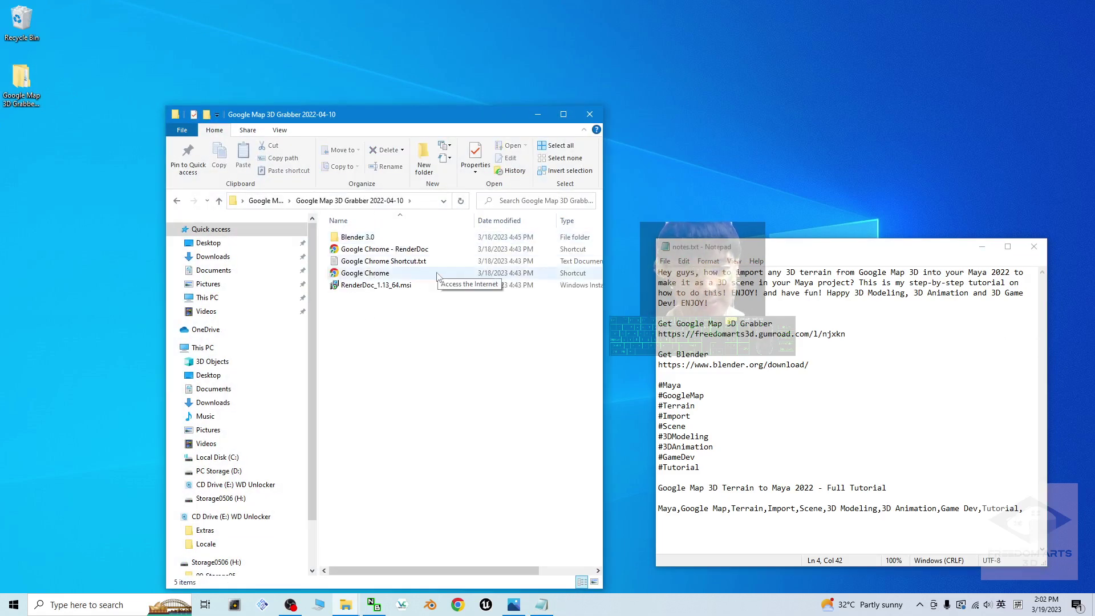
drag(462, 116, 420, 97)
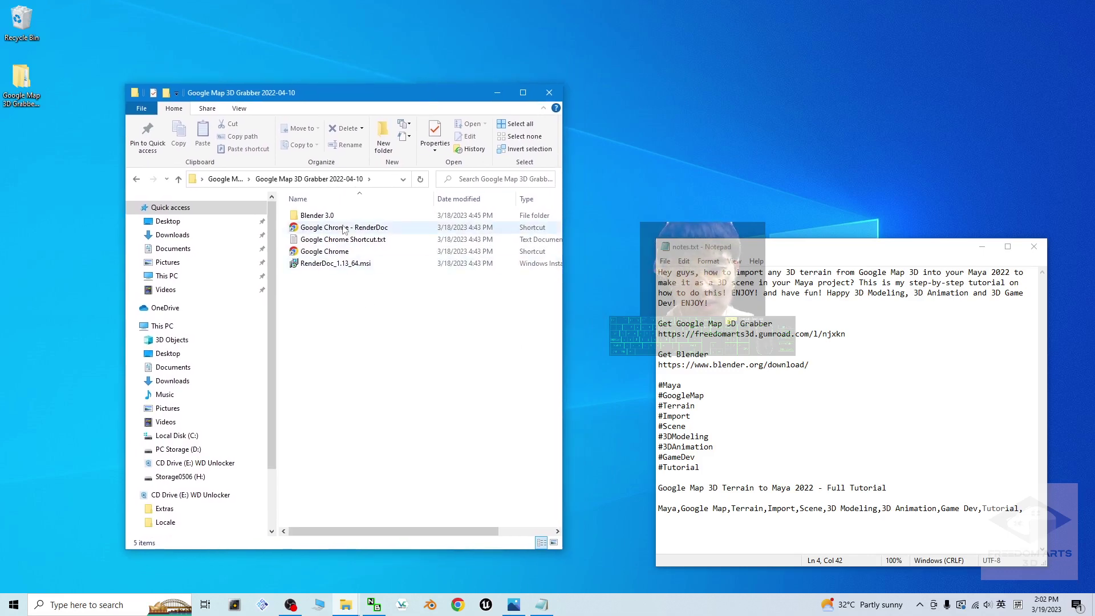
Examine the folder's Chrome shortcuts and RenderDoc_1.13_64.msi installer, then minimize the notes.
click(330, 255)
key(Up)
key(Up)
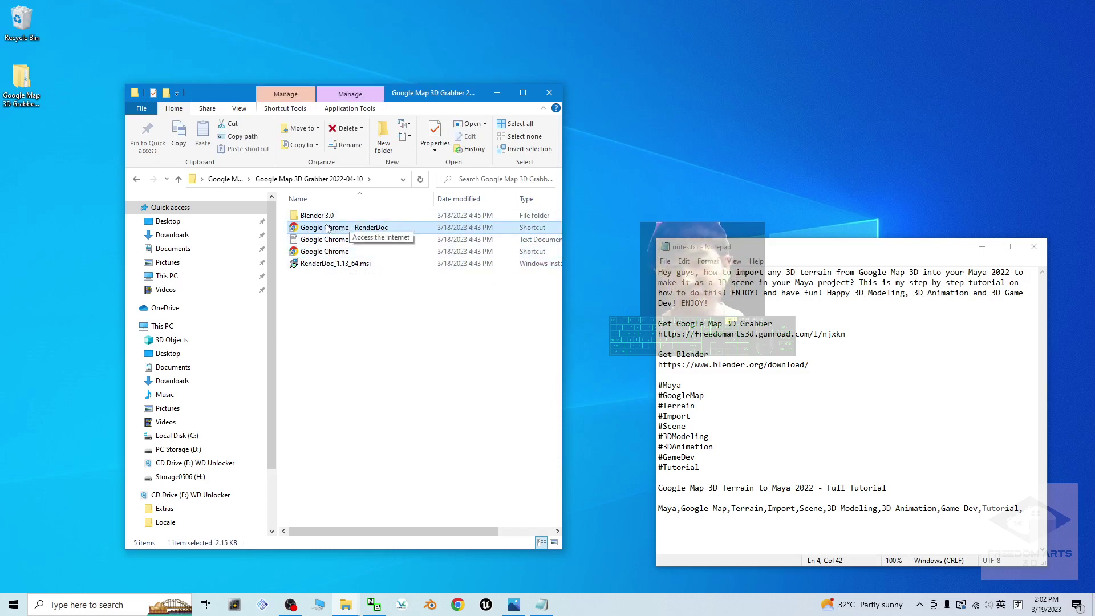
click(327, 264)
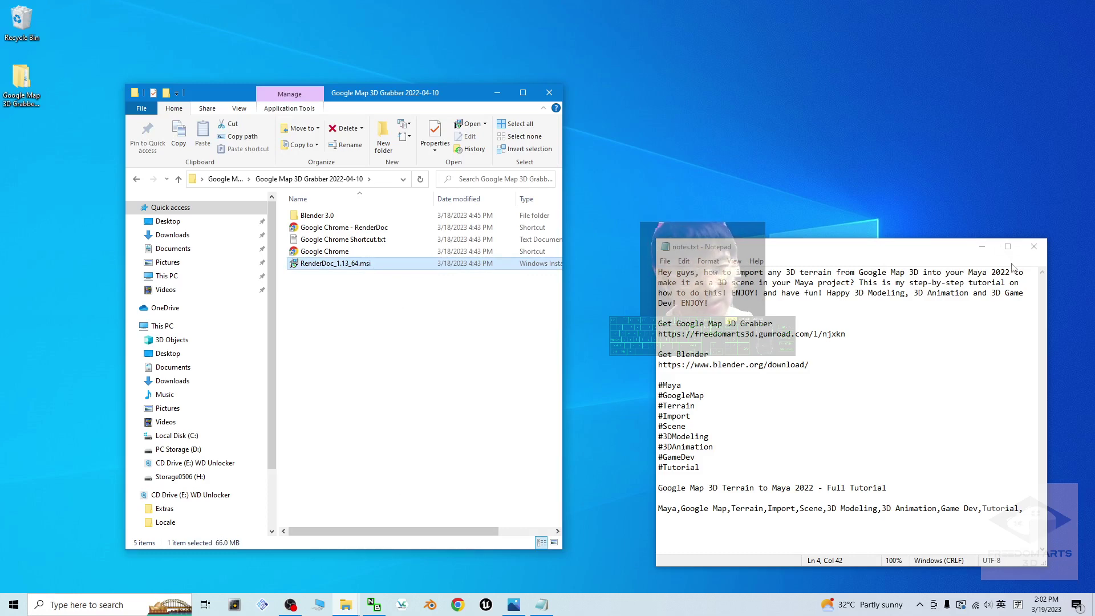
drag(507, 351, 240, 151)
click(485, 391)
click(984, 250)
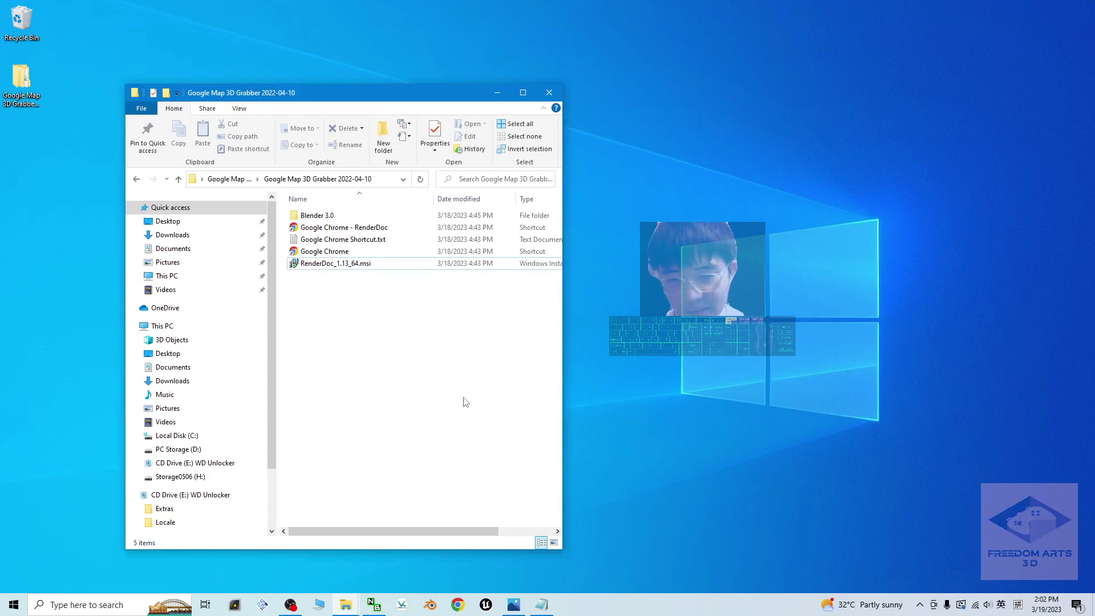
Search Windows for "render" and launch RenderDoc.
click(75, 603)
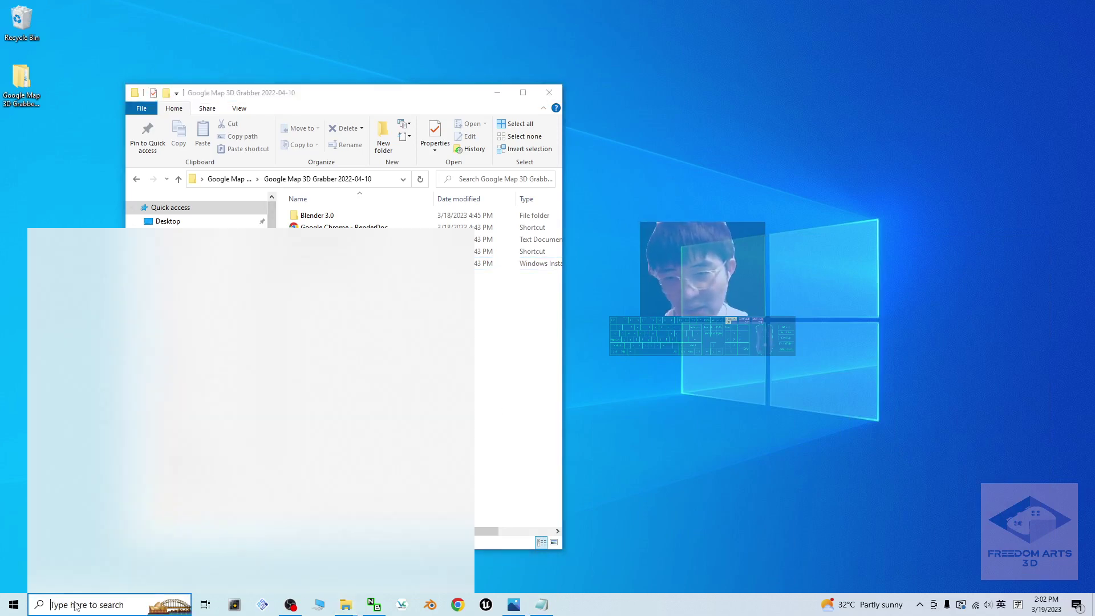
click(787, 426)
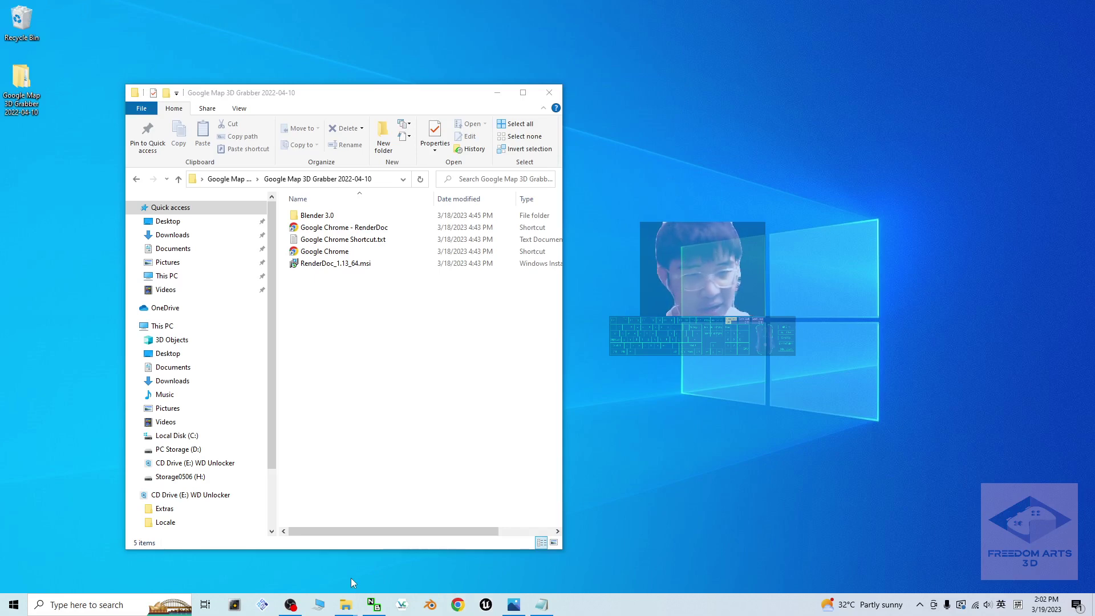
click(73, 596)
text(render)
click(75, 284)
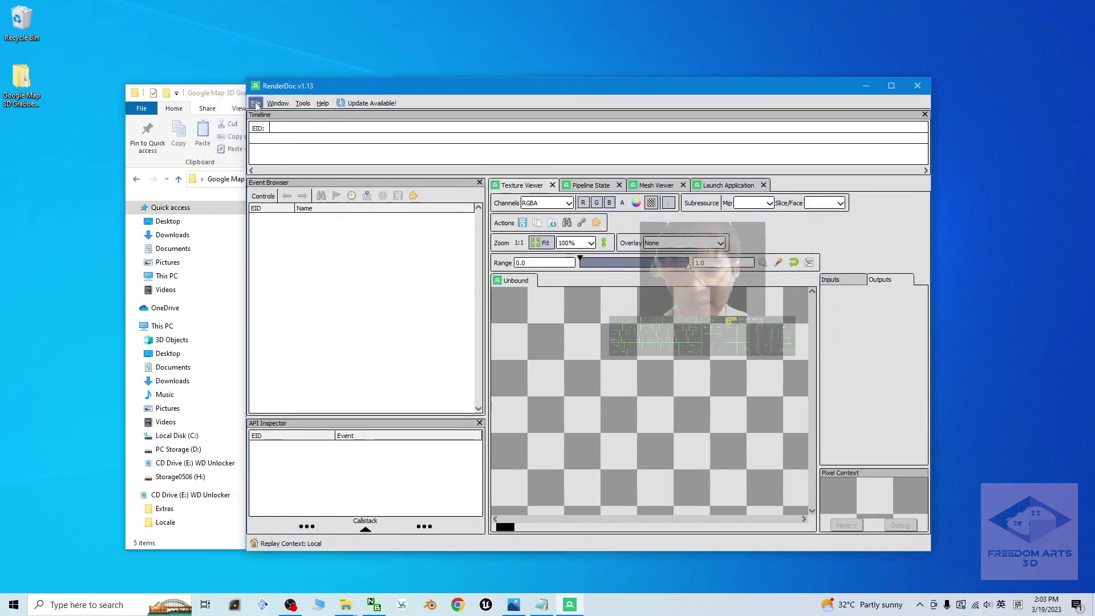
Open RenderDoc's Inject into Process page and filter the process list by "chrome".
click(255, 104)
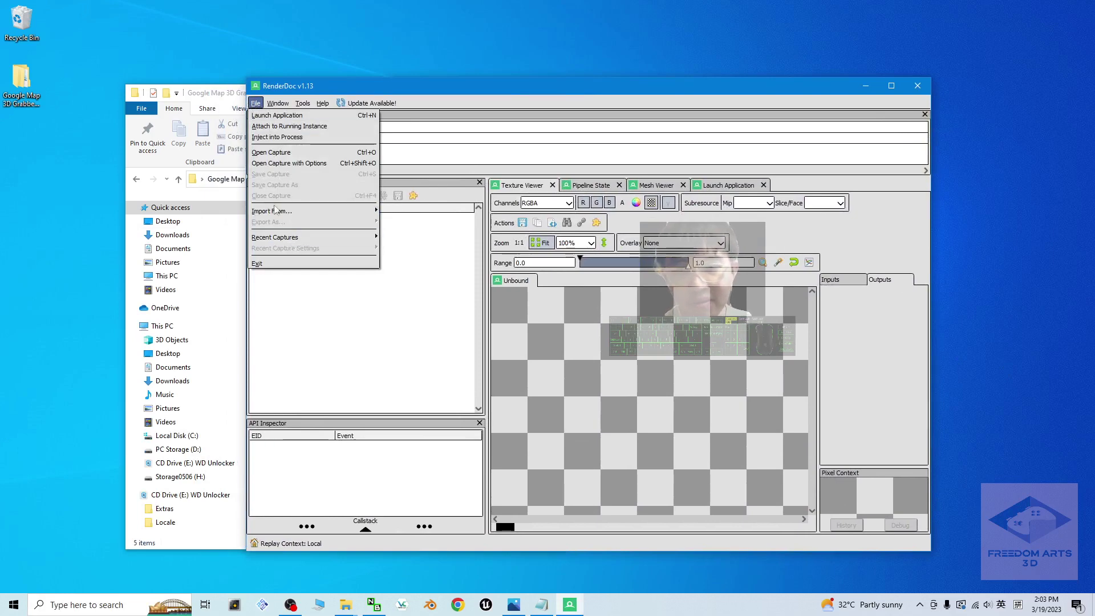
click(277, 137)
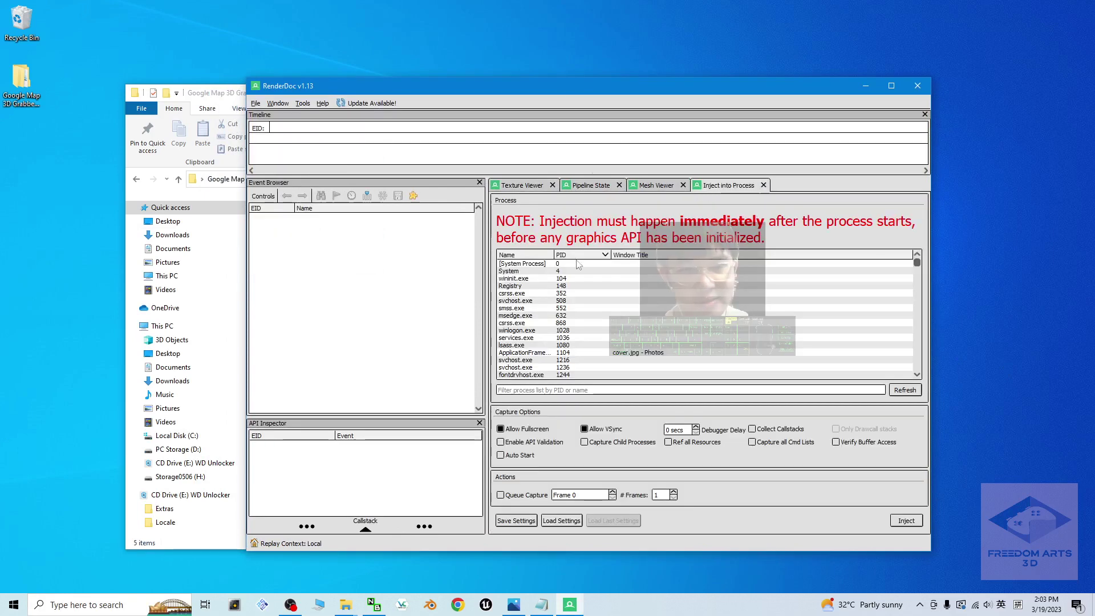
click(530, 389)
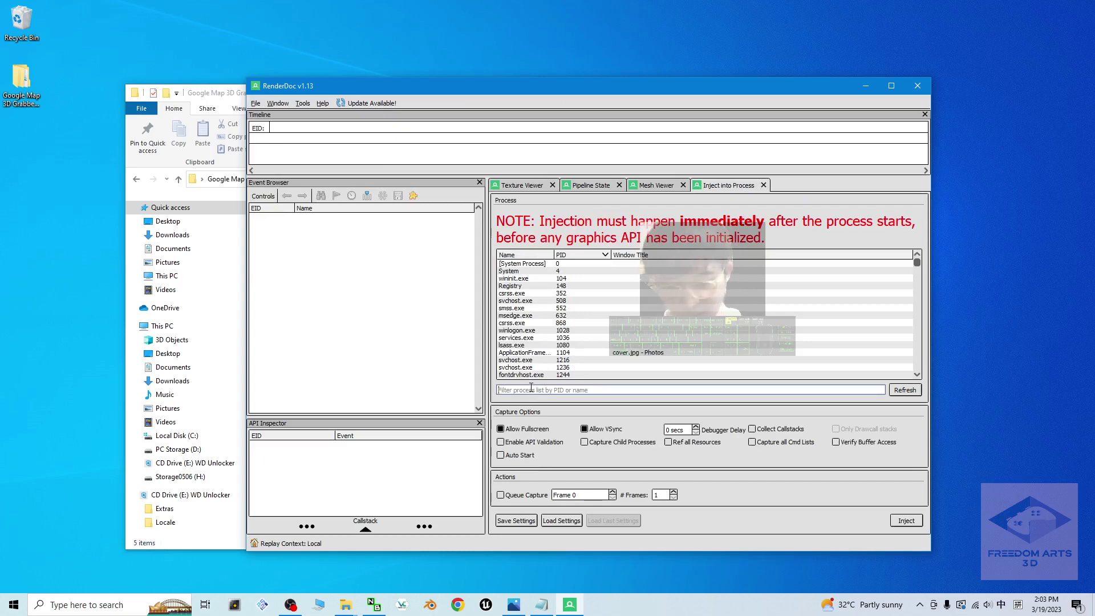
key(super+space)
text(chro)
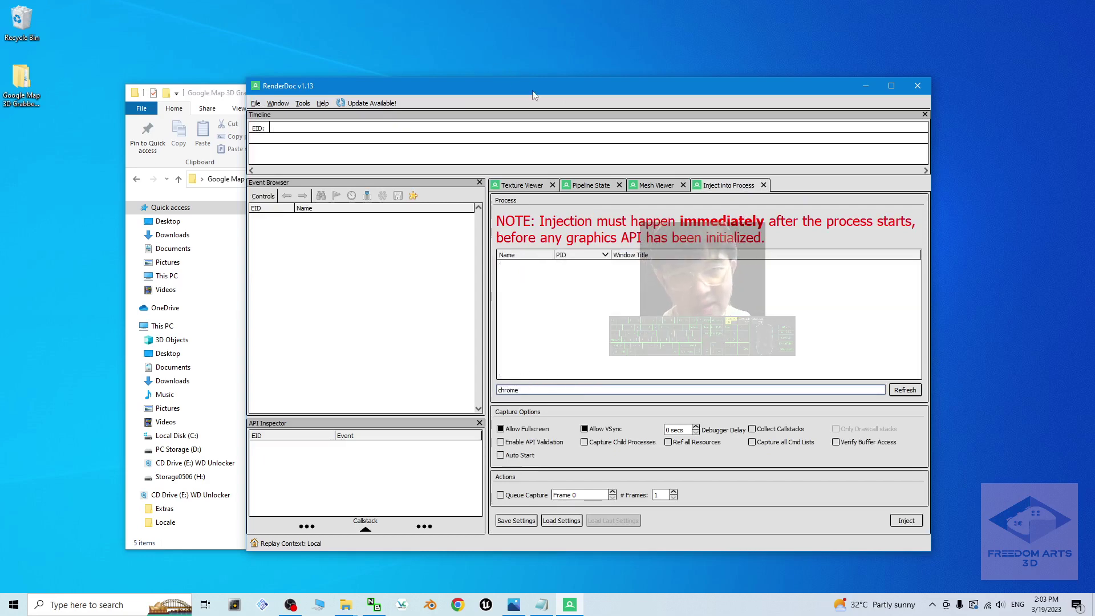
Move RenderDoc aside and launch the Google Chrome - RenderDoc shortcut from the grabber folder, allowing the file to open.
drag(533, 94, 611, 78)
drag(325, 247, 466, 246)
click(333, 365)
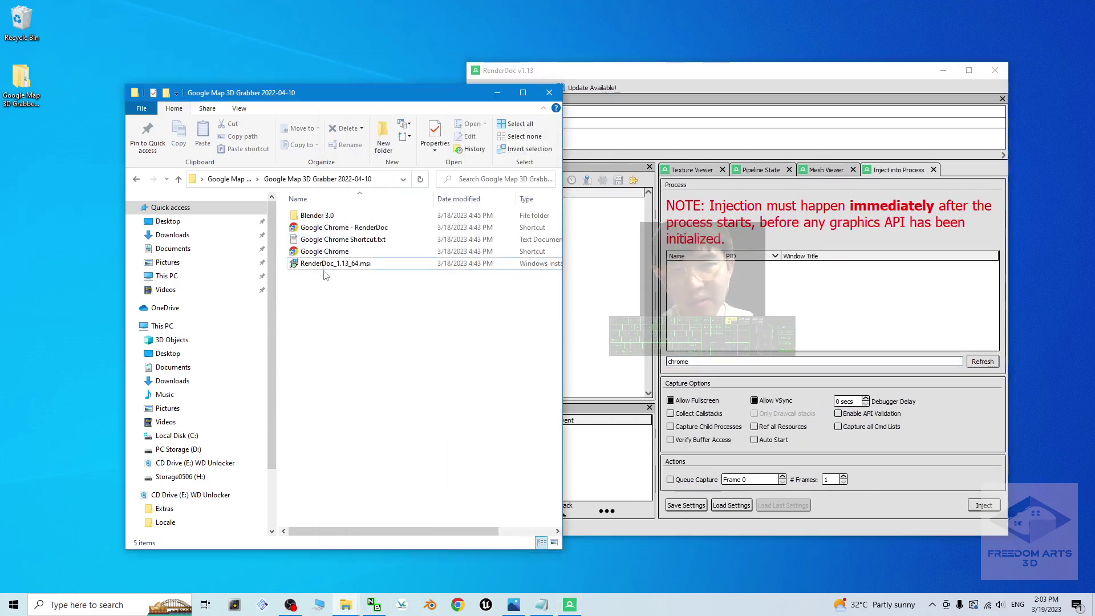
double_click(329, 230)
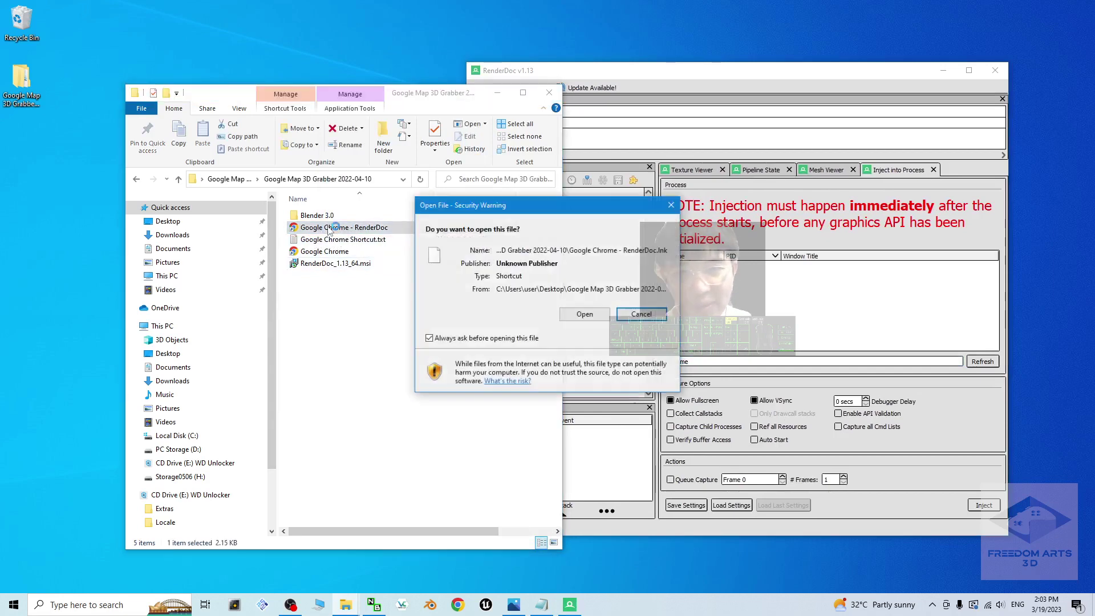
click(582, 314)
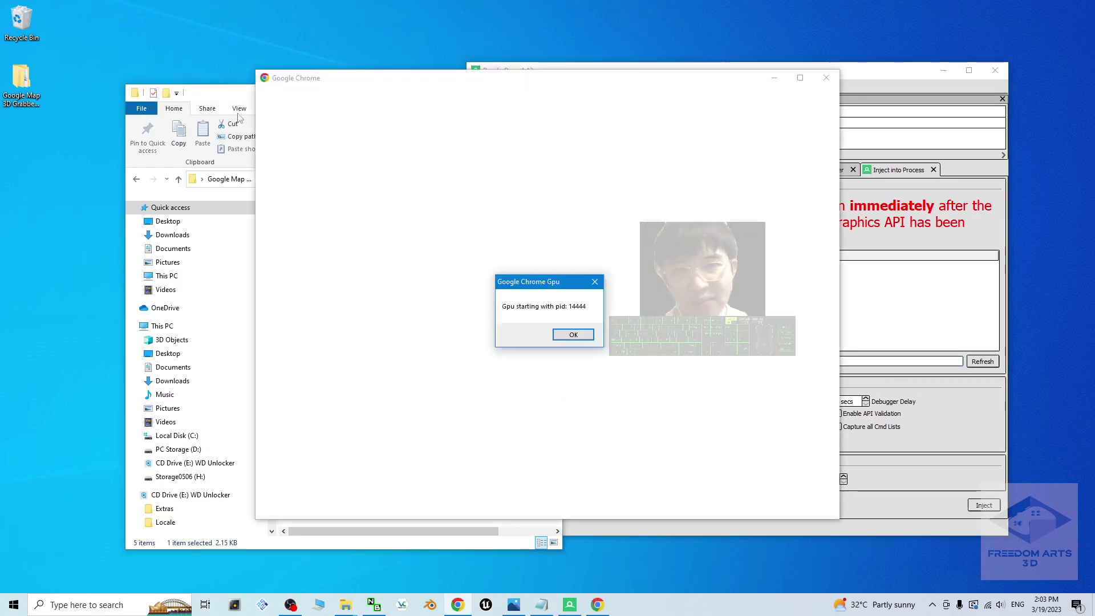
Arrange the Google Chrome Gpu message, the blank Chrome window and RenderDoc so the message and process list are both visible.
drag(228, 93, 93, 98)
click(411, 98)
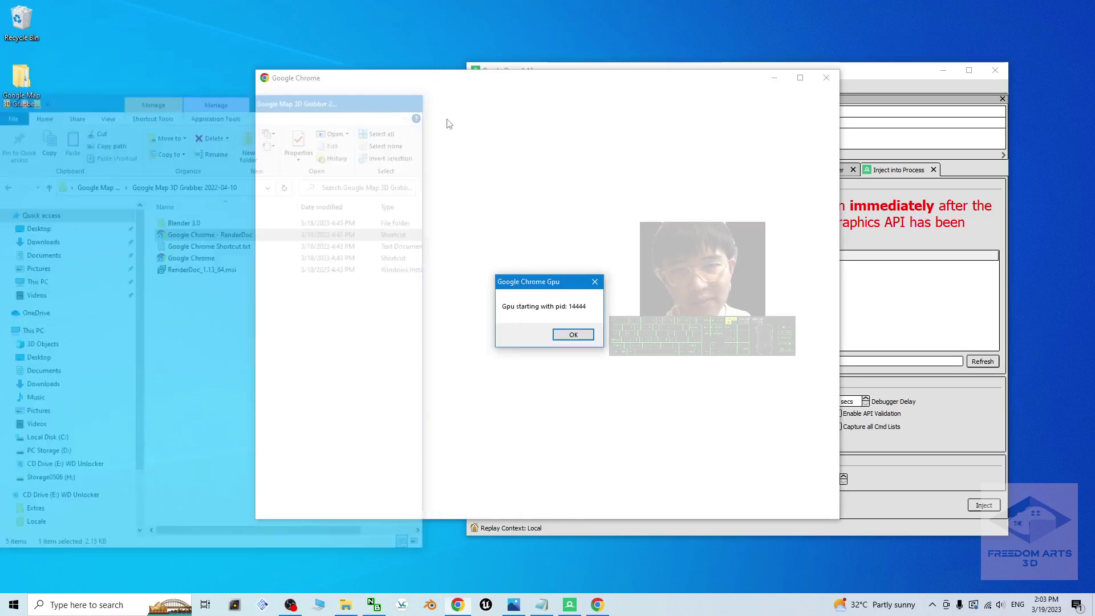
drag(554, 285, 121, 275)
drag(389, 79, 320, 64)
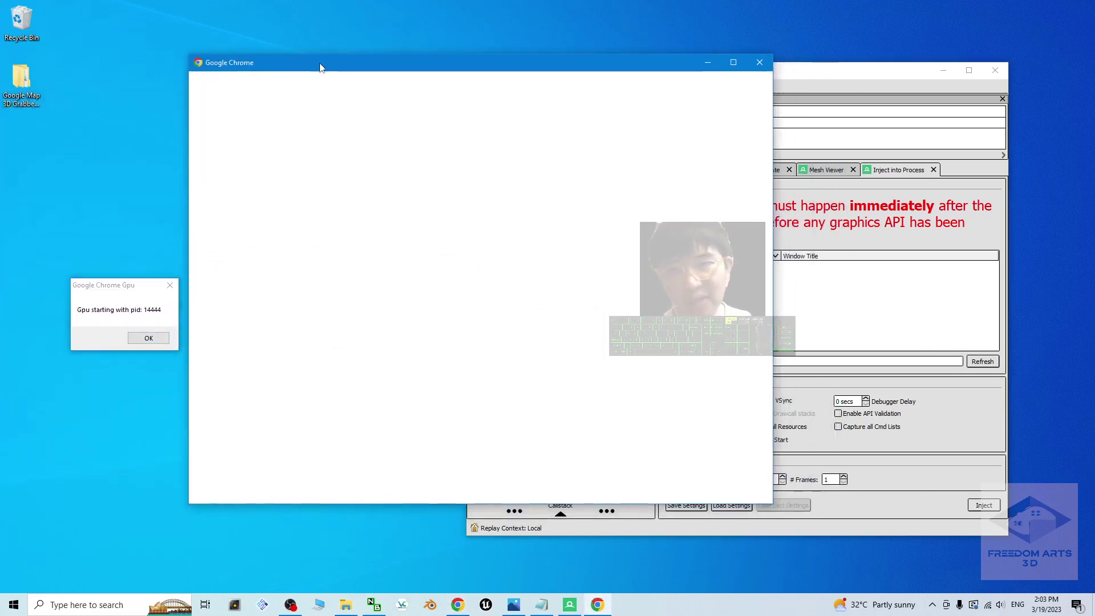
drag(406, 63, 368, 60)
drag(113, 290, 87, 298)
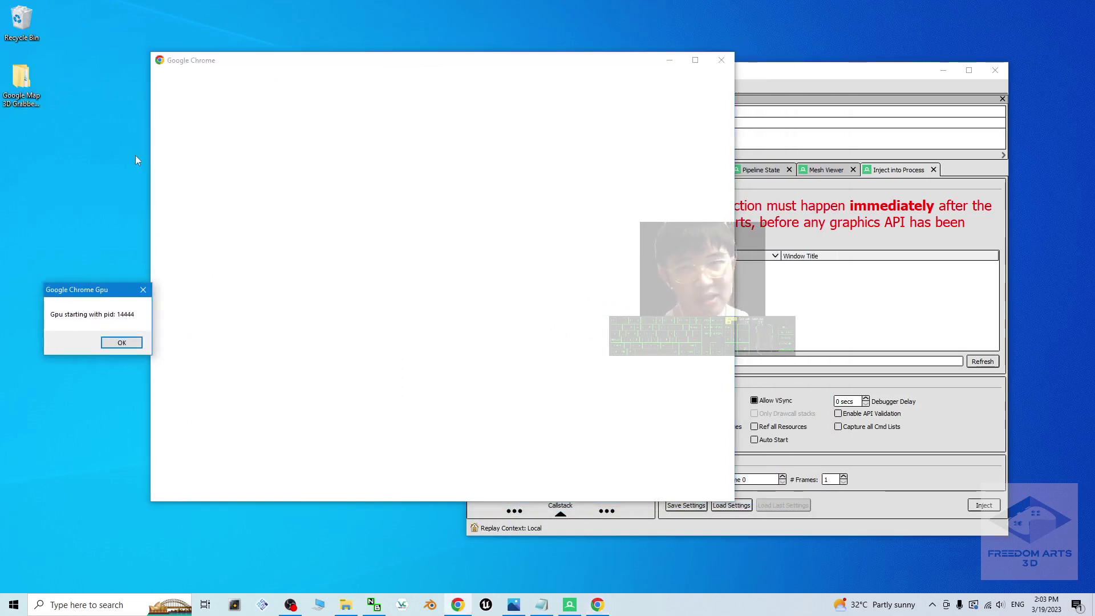
drag(810, 74, 839, 75)
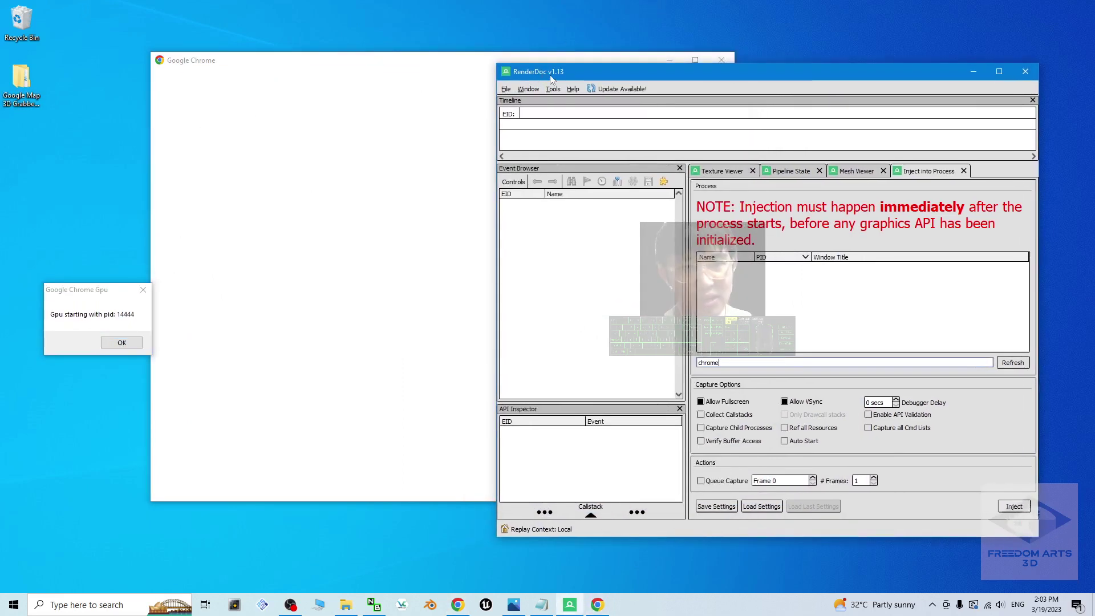
Refresh the process list and inject RenderDoc into the Google Chrome Gpu process with PID 14444.
click(1014, 363)
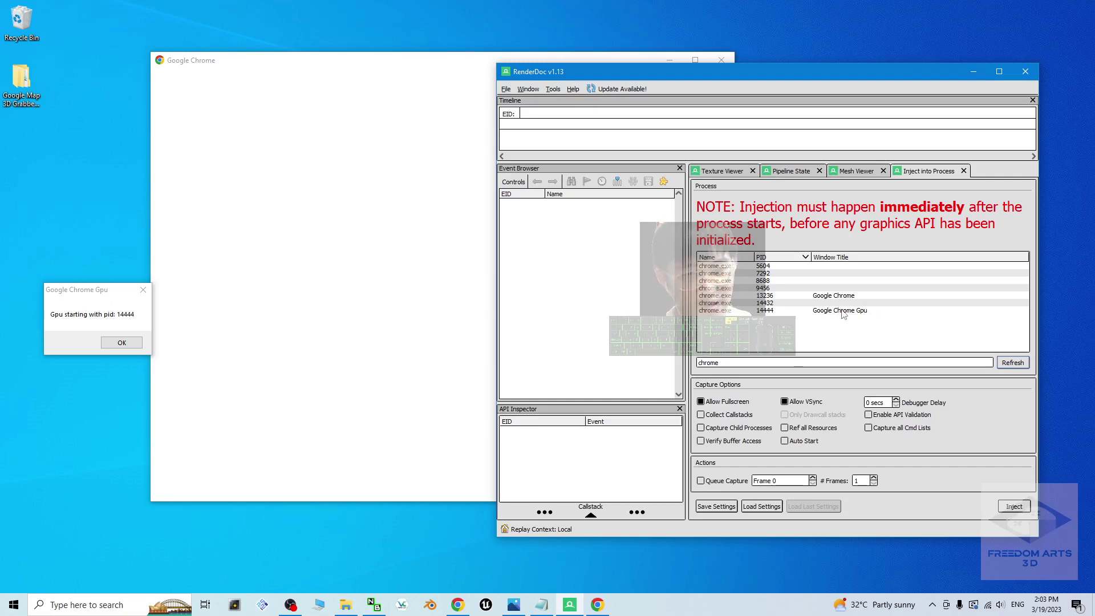
click(843, 311)
click(1019, 507)
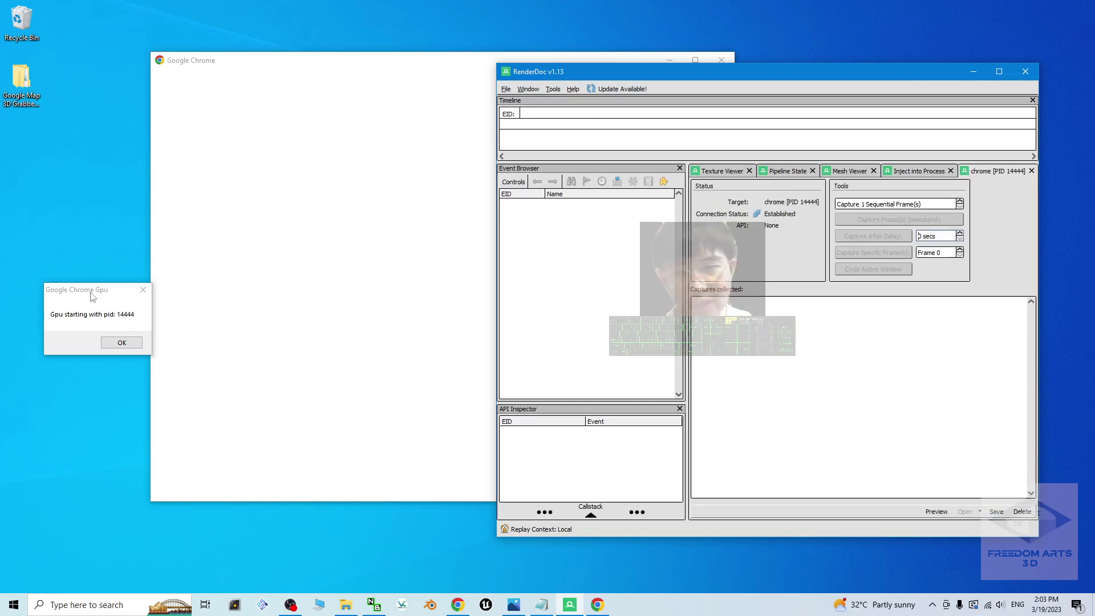
Accept the Google Chrome Gpu message and open Google Maps in a smaller Chrome window beside RenderDoc.
drag(92, 295, 120, 301)
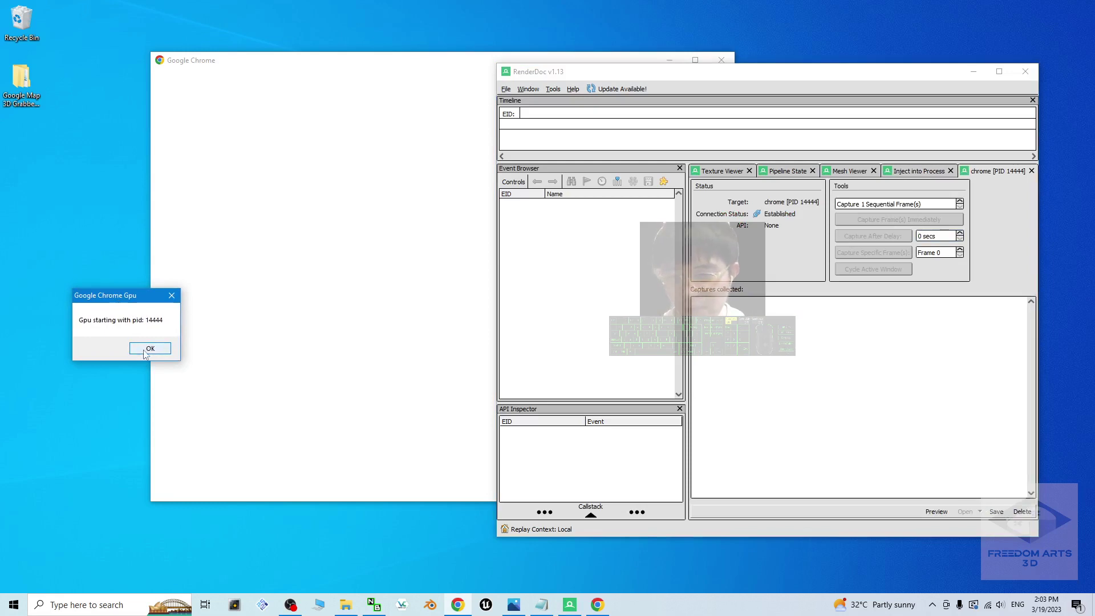
click(145, 351)
click(308, 346)
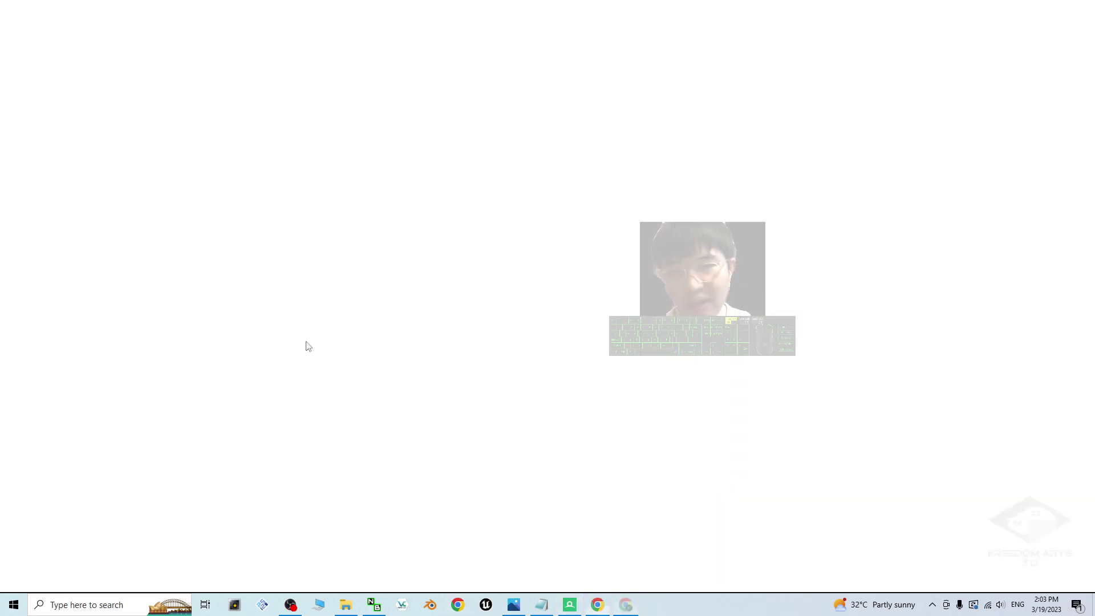
drag(284, 7, 361, 103)
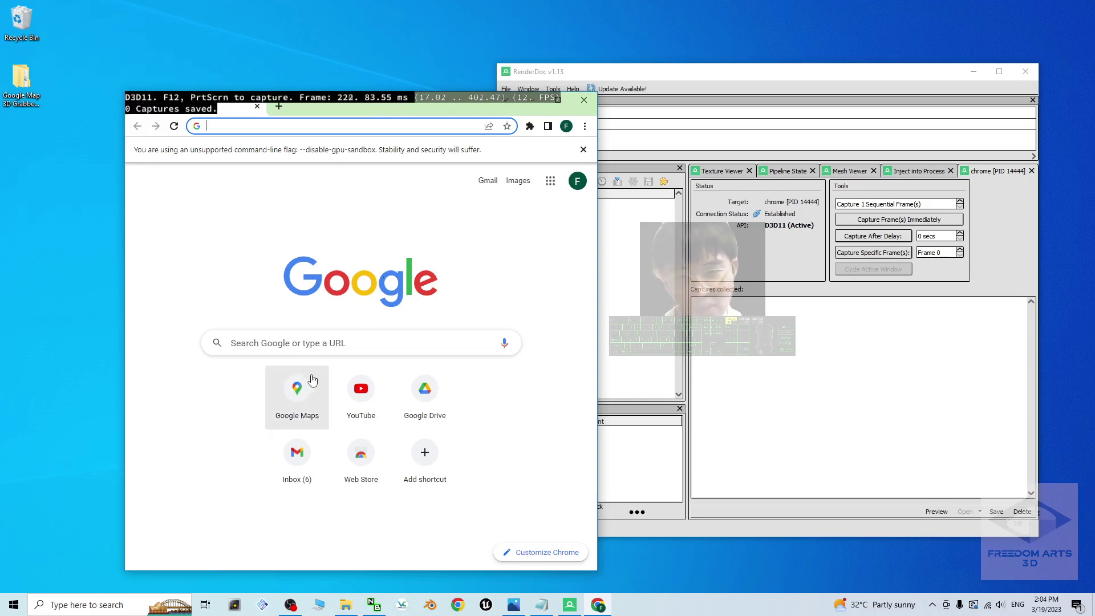
click(298, 389)
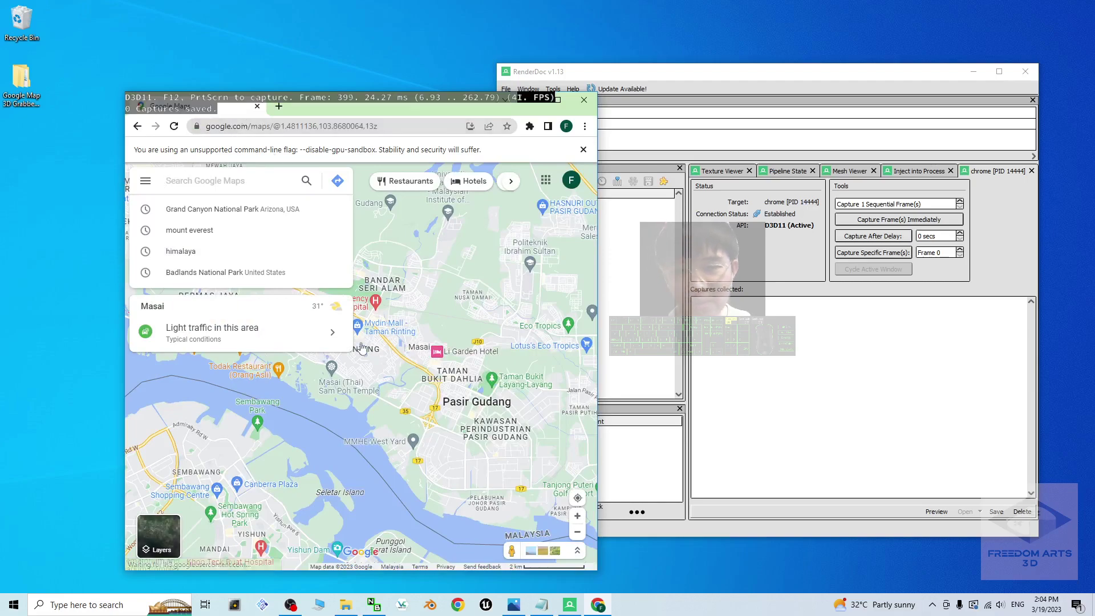
Switch the Google Maps map type from Default to Satellite and close the map details.
scroll(436, 352, down, 8)
scroll(436, 351, down, 8)
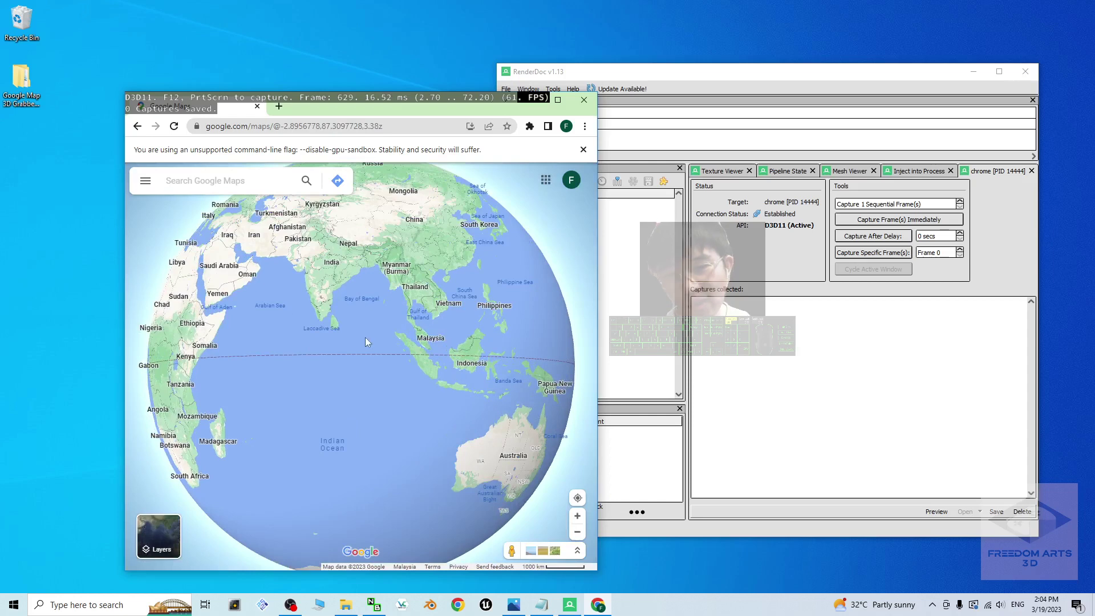
scroll(365, 337, up, 6)
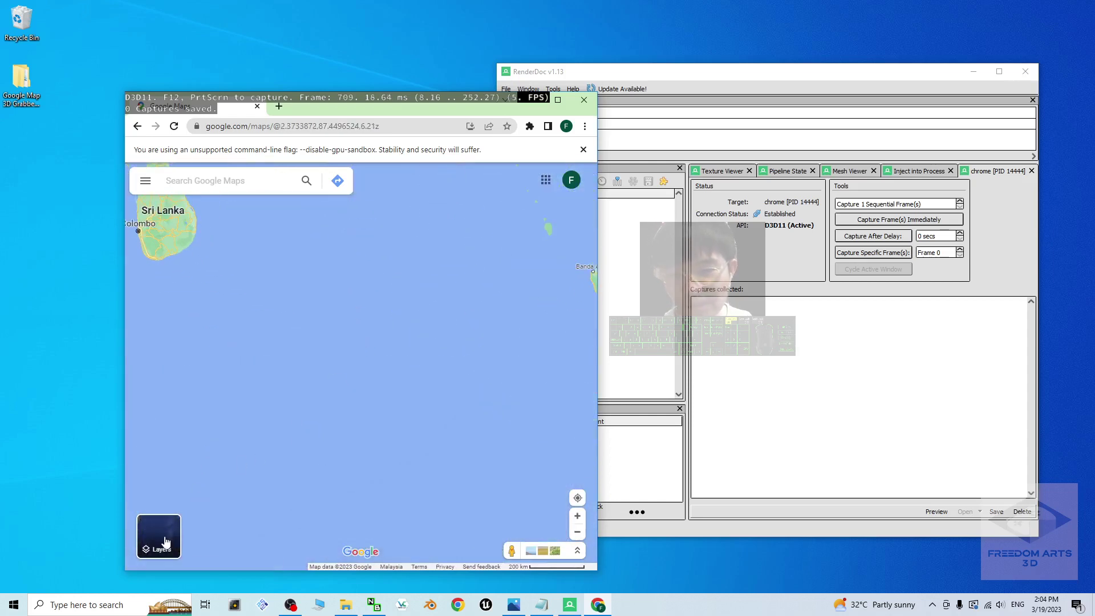
mouse_move(166, 542)
click(348, 538)
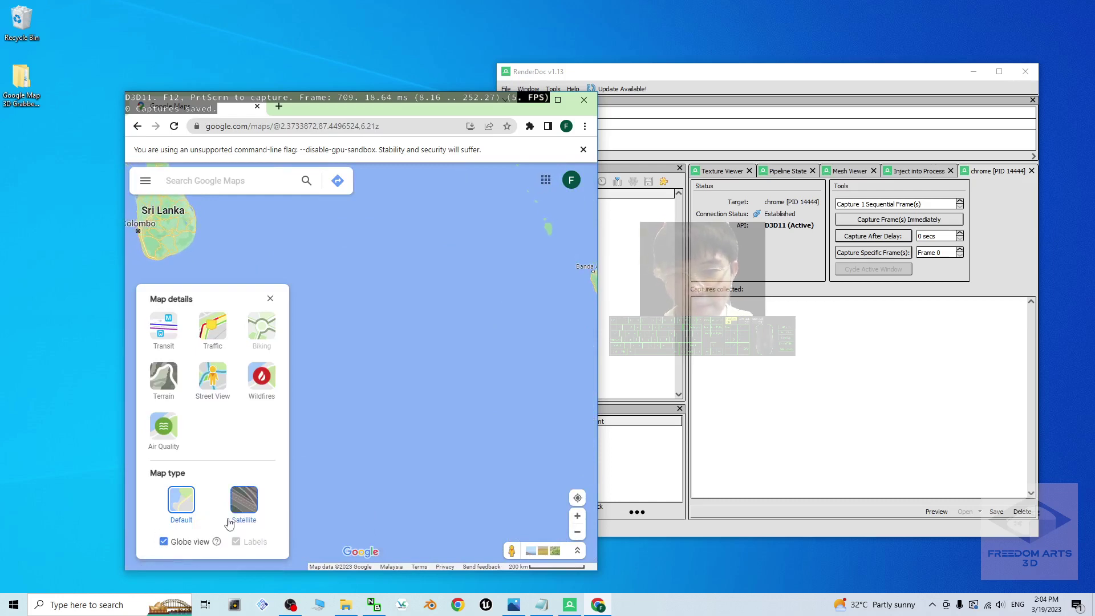
click(256, 500)
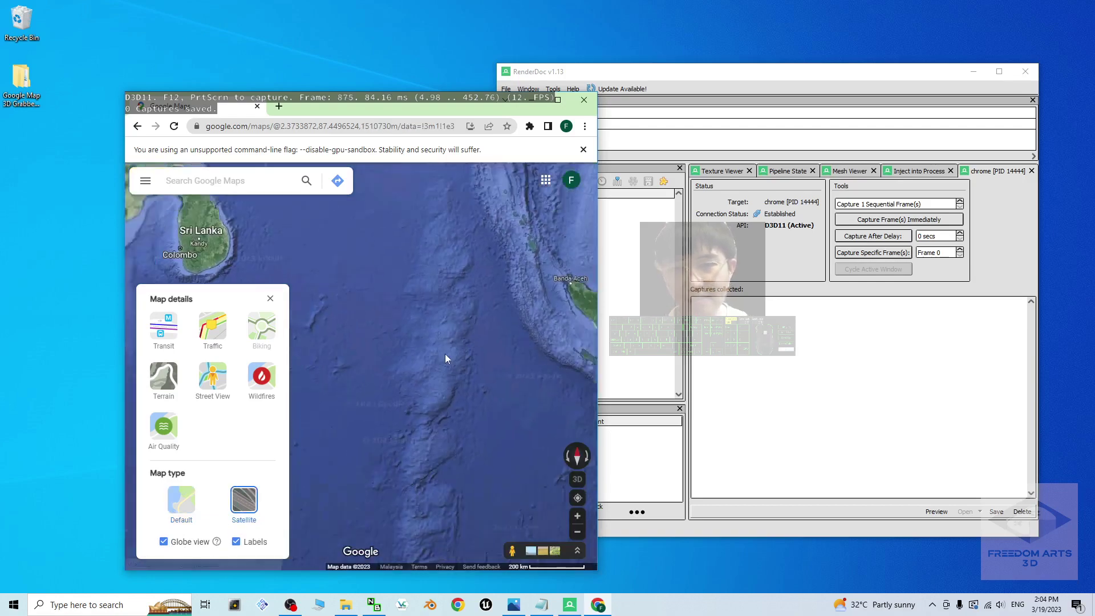
click(445, 351)
Move the satellite globe to the Himalayas in Nepal and go to Mount Everest from the recent searches.
scroll(446, 355, down, 2)
drag(518, 395, 385, 476)
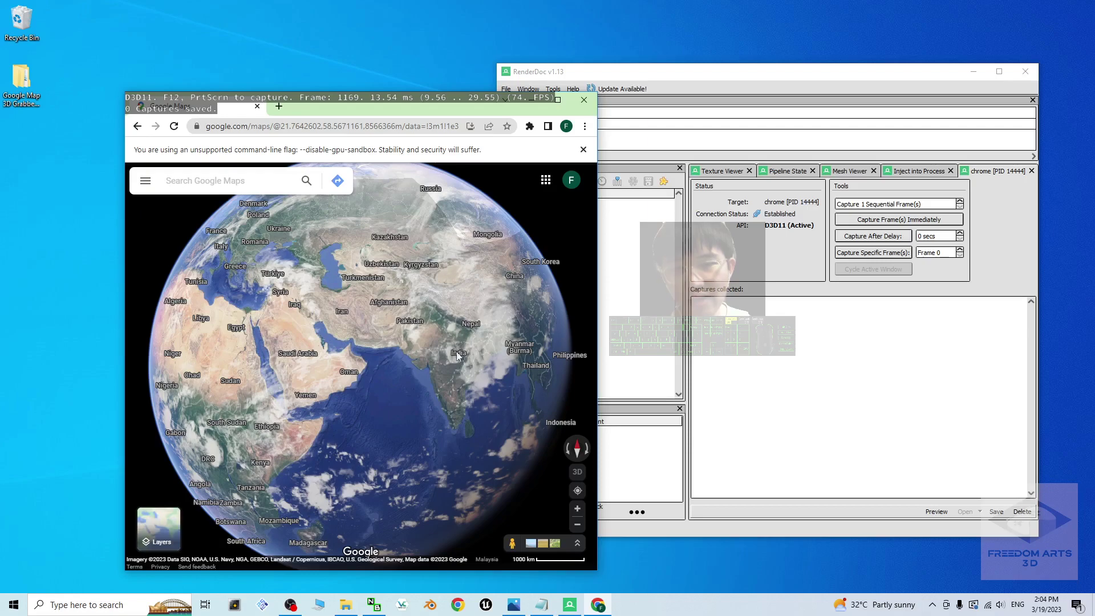
scroll(456, 351, up, 5)
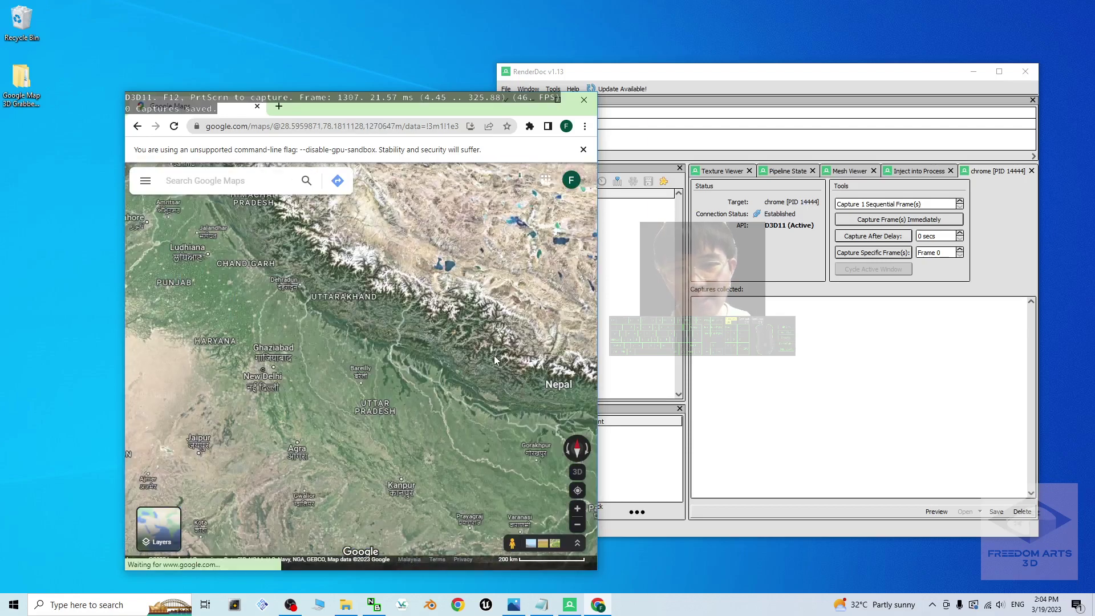
drag(494, 354, 365, 365)
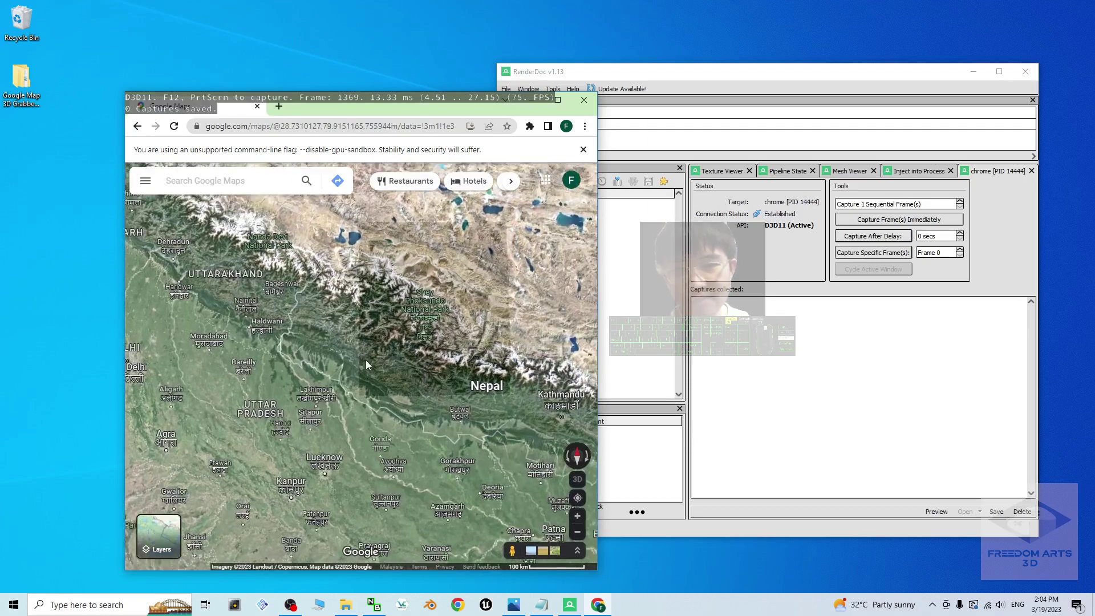
scroll(365, 361, up, 3)
drag(542, 265, 330, 324)
click(210, 181)
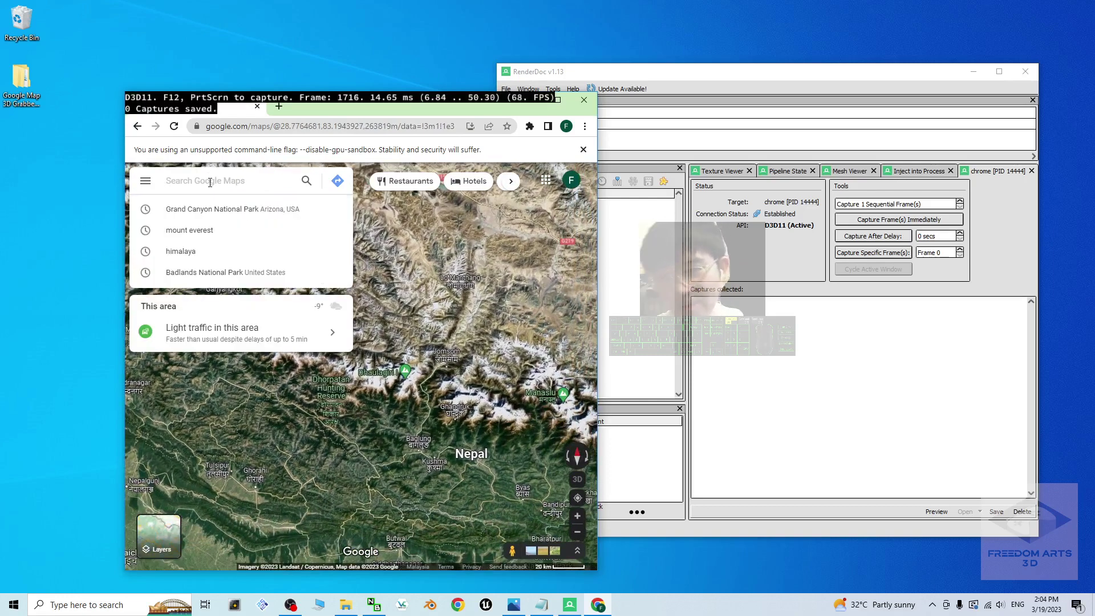
click(199, 230)
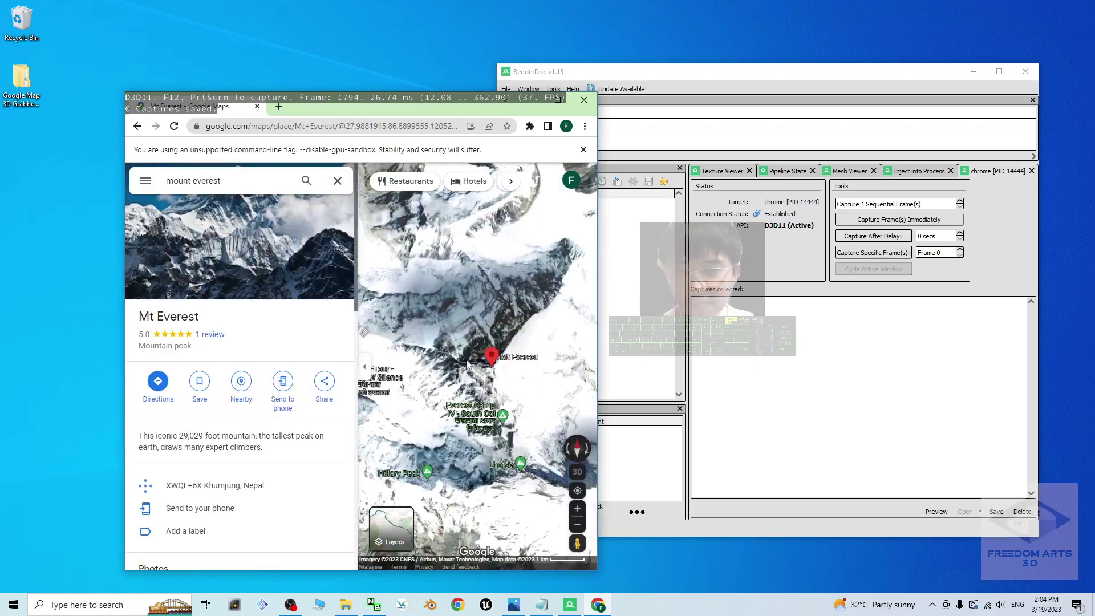
Maximize the Chrome window and bring the Mt Everest summit into close view.
scroll(517, 395, up, 3)
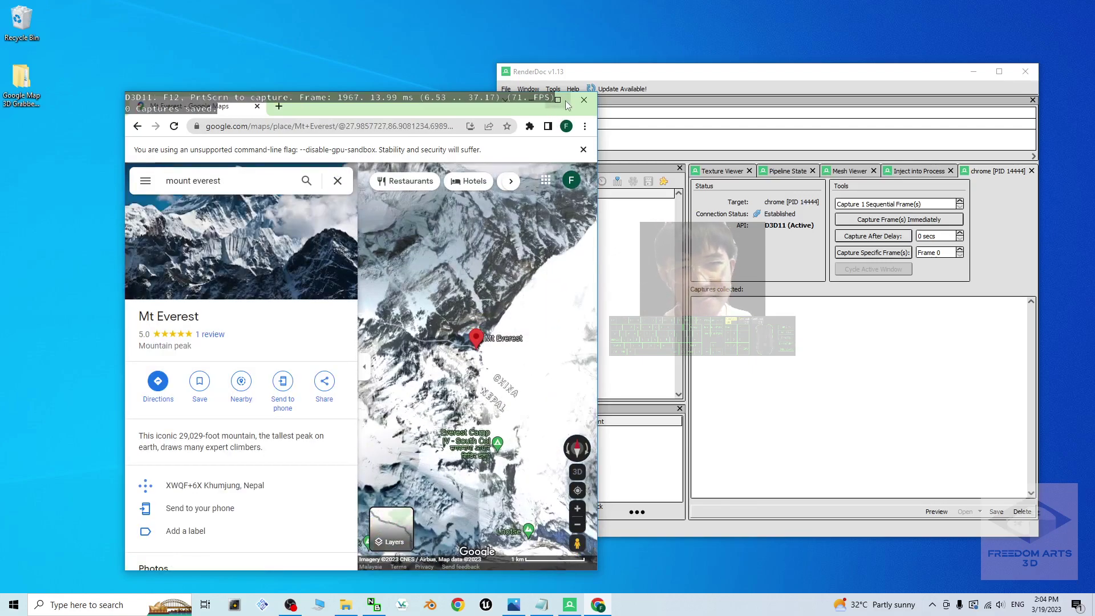
click(566, 100)
scroll(734, 441, up, 2)
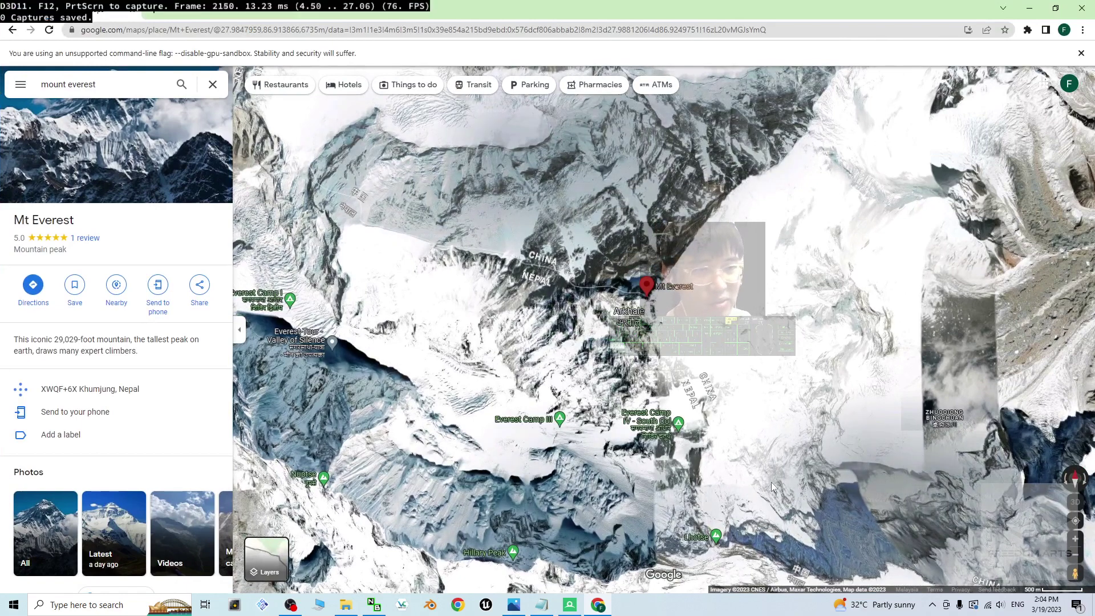
Tilt and rotate the satellite map into a 3D perspective and frame the mountain range around Mt Everest.
ctrl+drag(769, 476, 639, 349)
scroll(763, 419, down, 10)
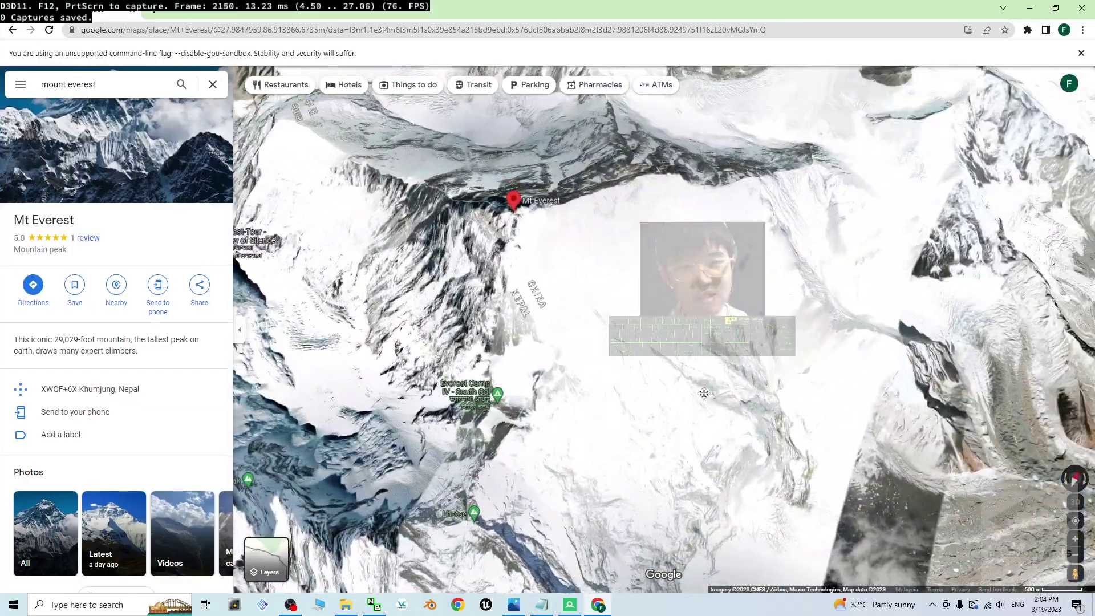
scroll(803, 421, down, 5)
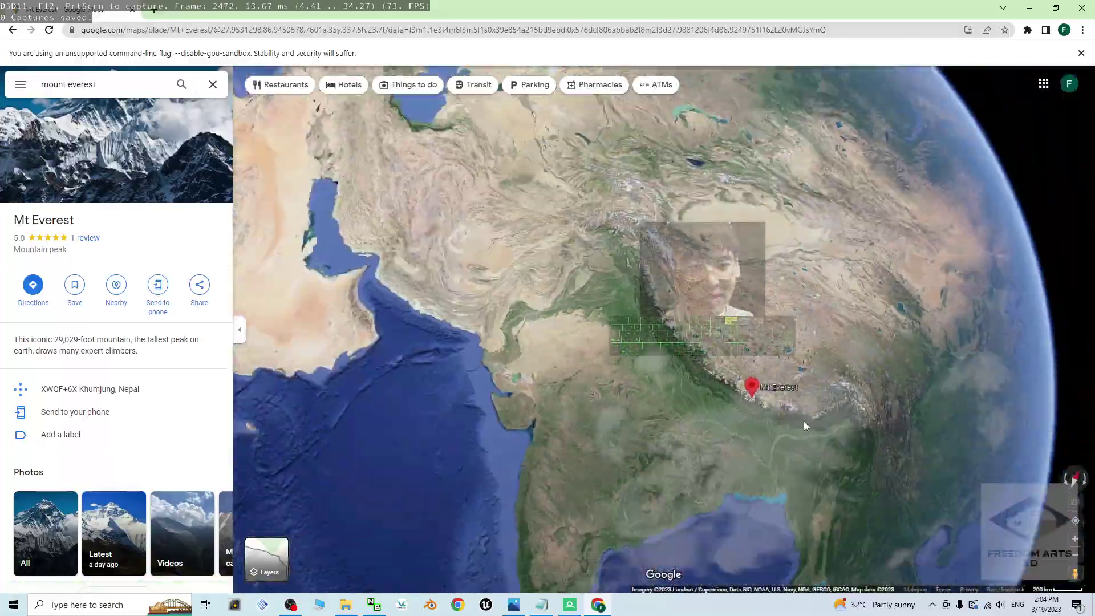
scroll(795, 417, up, 8)
scroll(812, 427, up, 5)
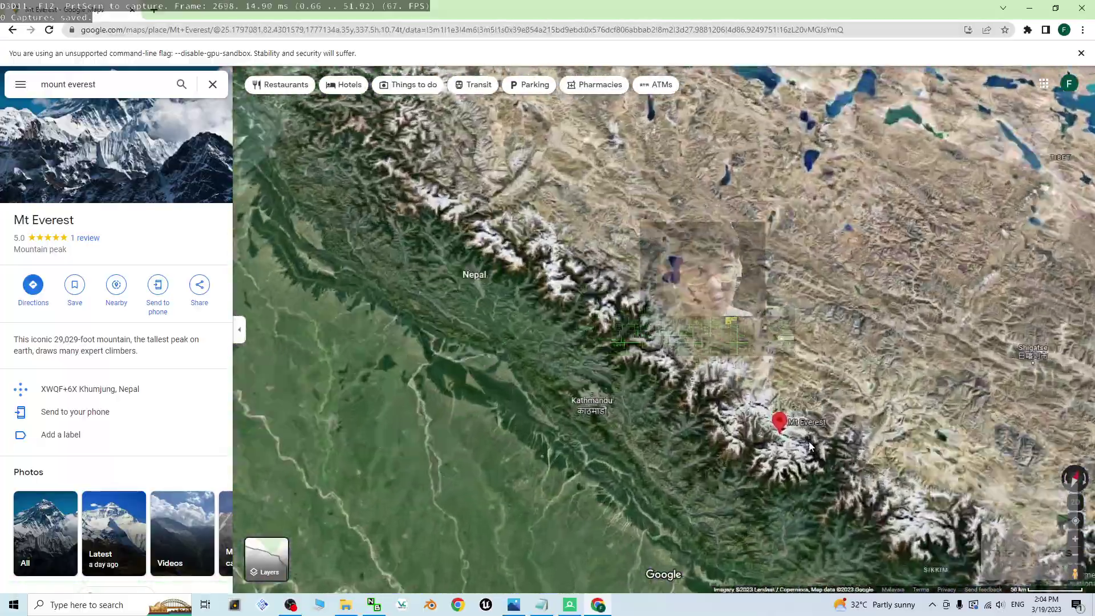
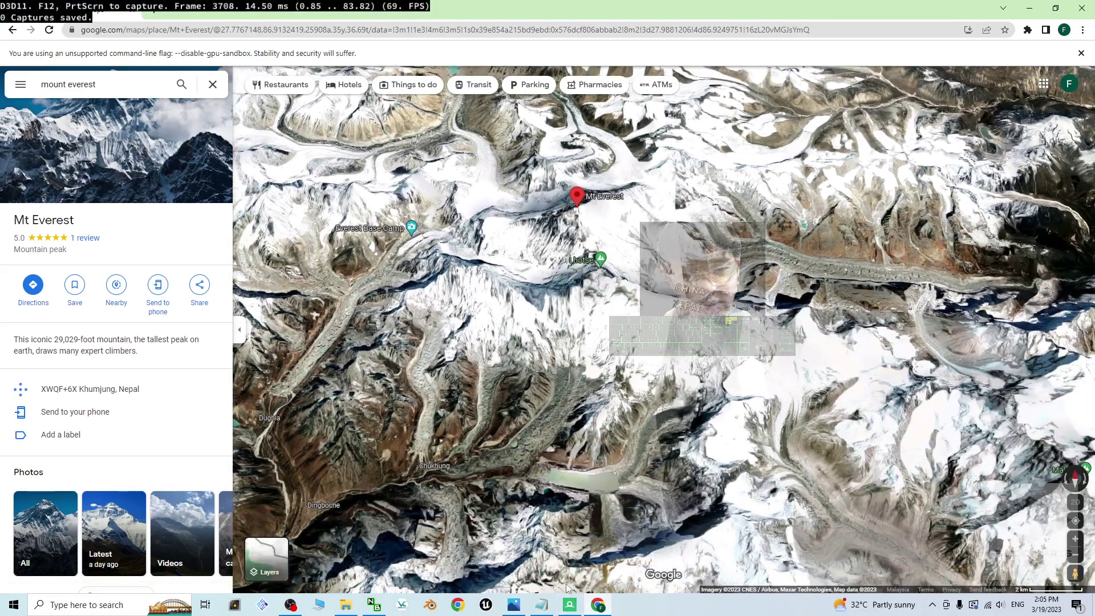
Capture one RenderDoc frame of Chrome after a 5-second delay while moving the Mt Everest satellite terrain, and minimize Chrome when done.
click(569, 605)
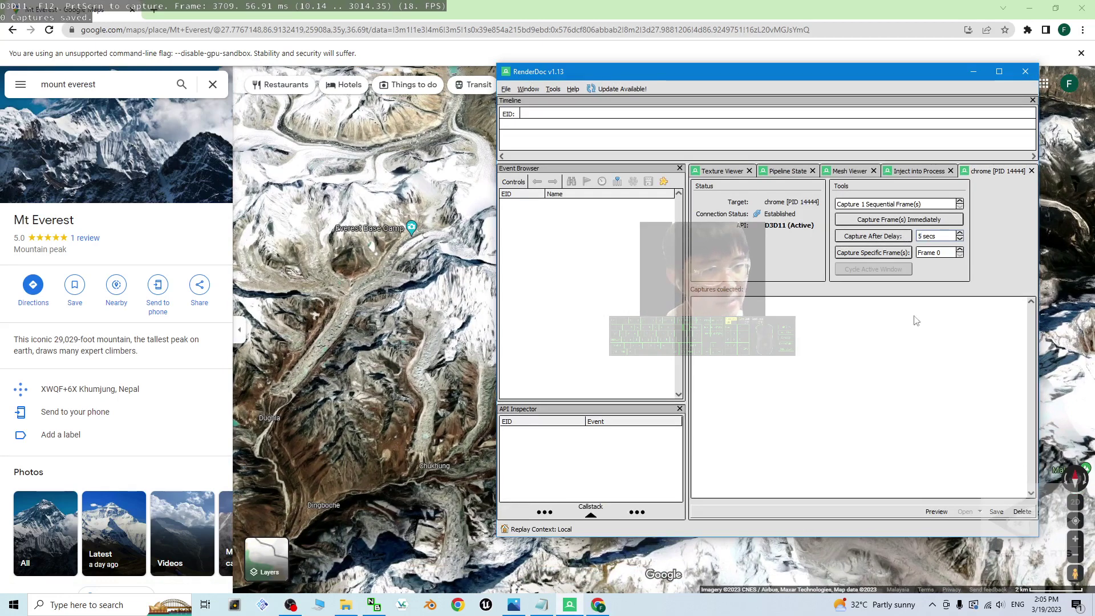
click(886, 236)
click(643, 4)
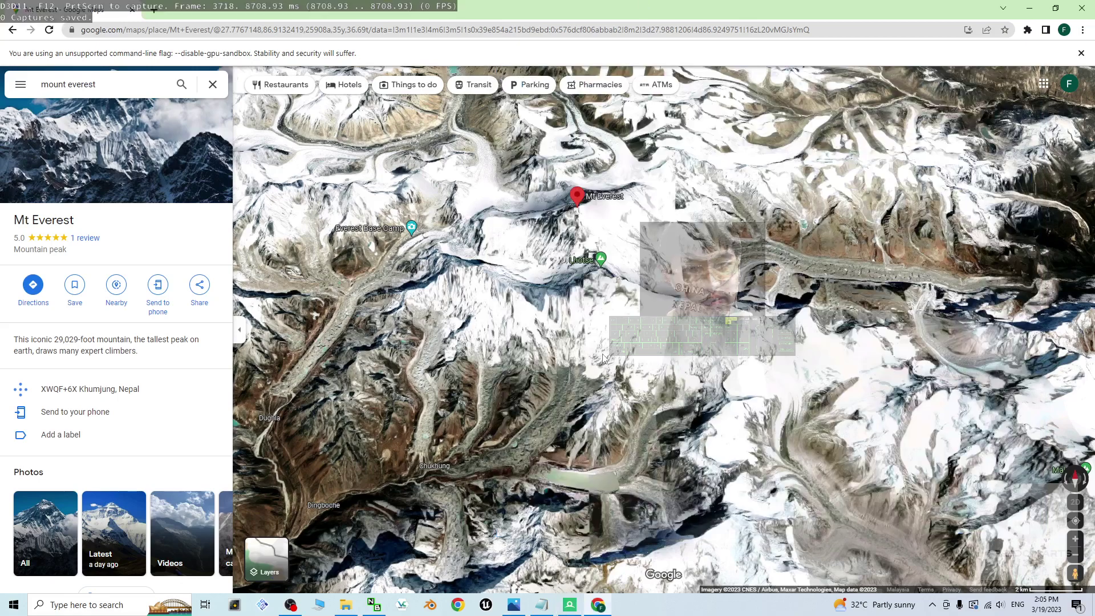
drag(614, 368, 666, 412)
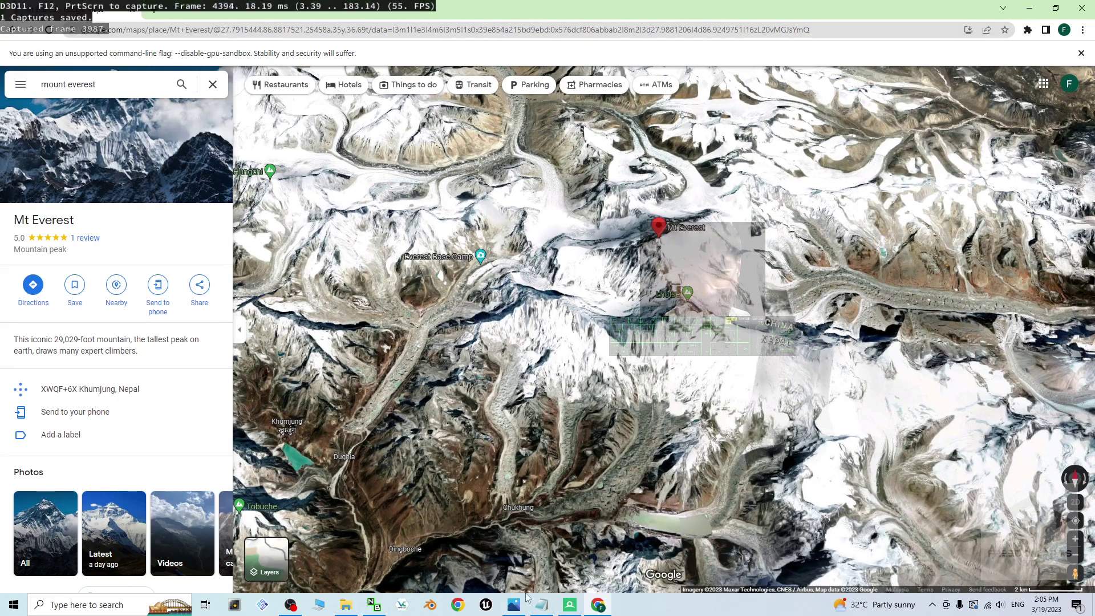
click(569, 604)
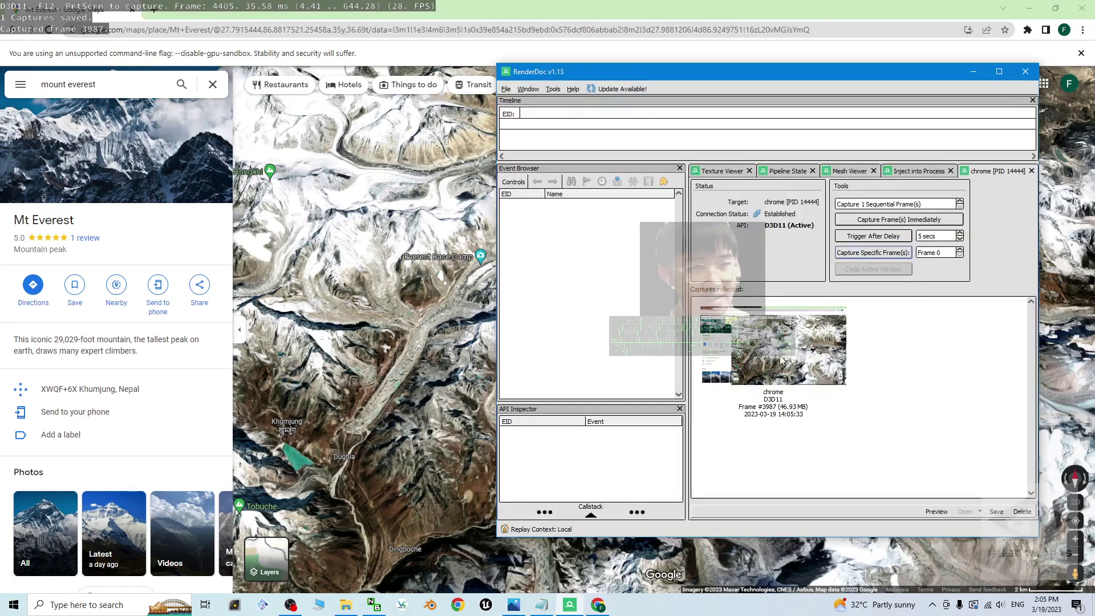
click(1029, 8)
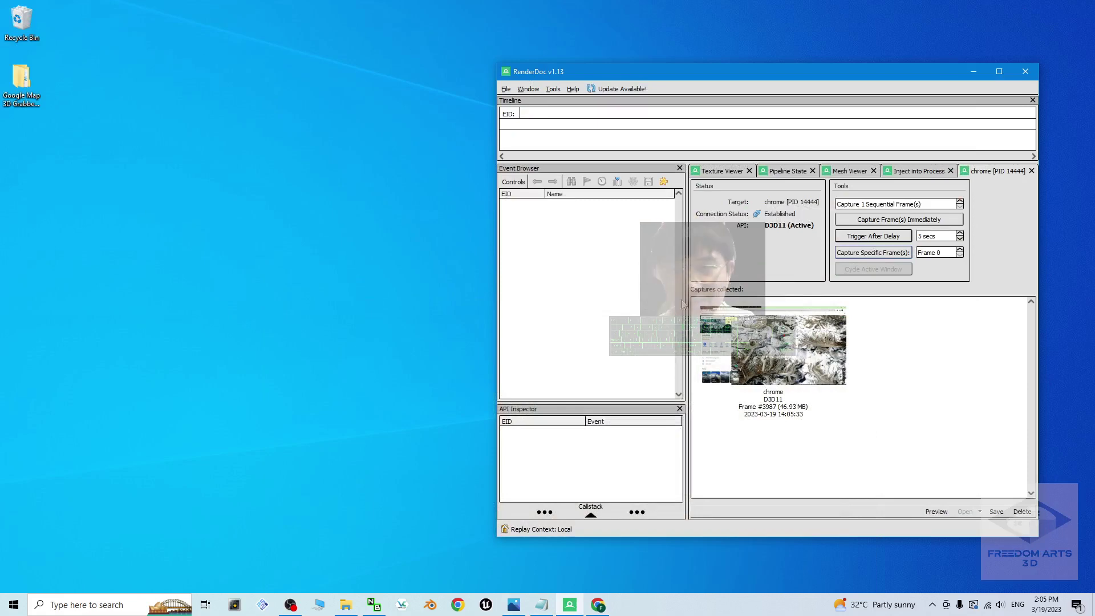
Start saving the collected chrome capture and create and open a MountEverest folder on the Desktop as its destination.
right_click(770, 331)
click(779, 346)
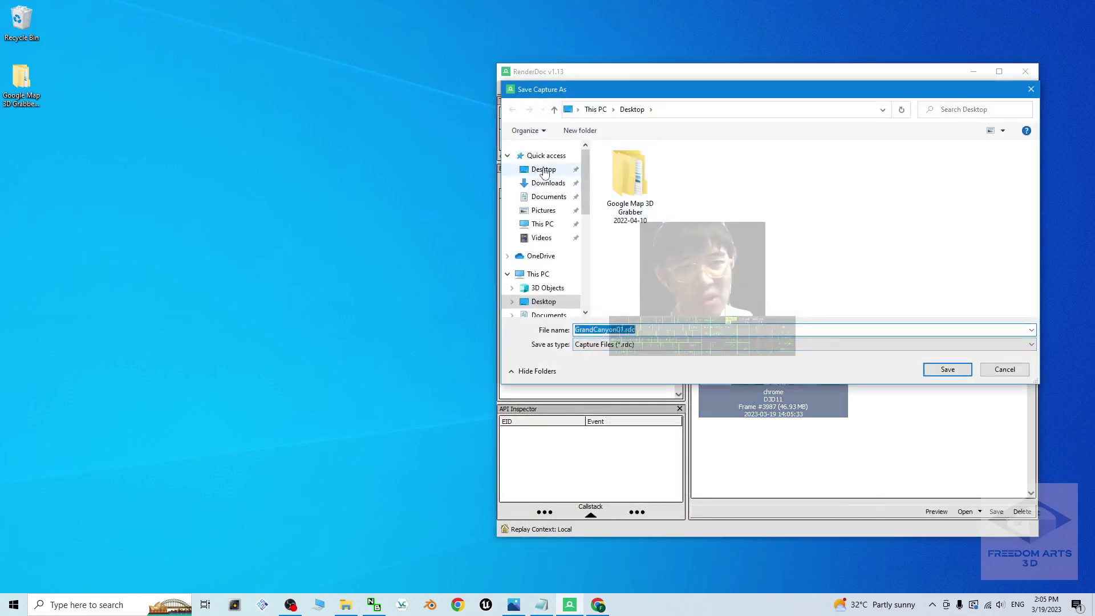
click(540, 173)
right_click(693, 248)
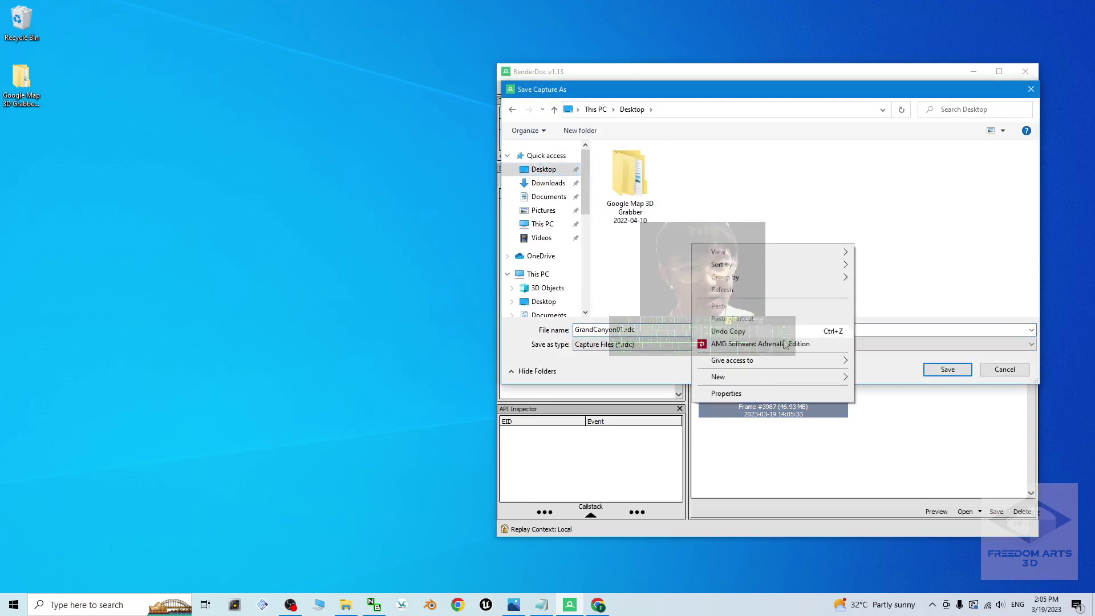
mouse_move(769, 378)
click(907, 379)
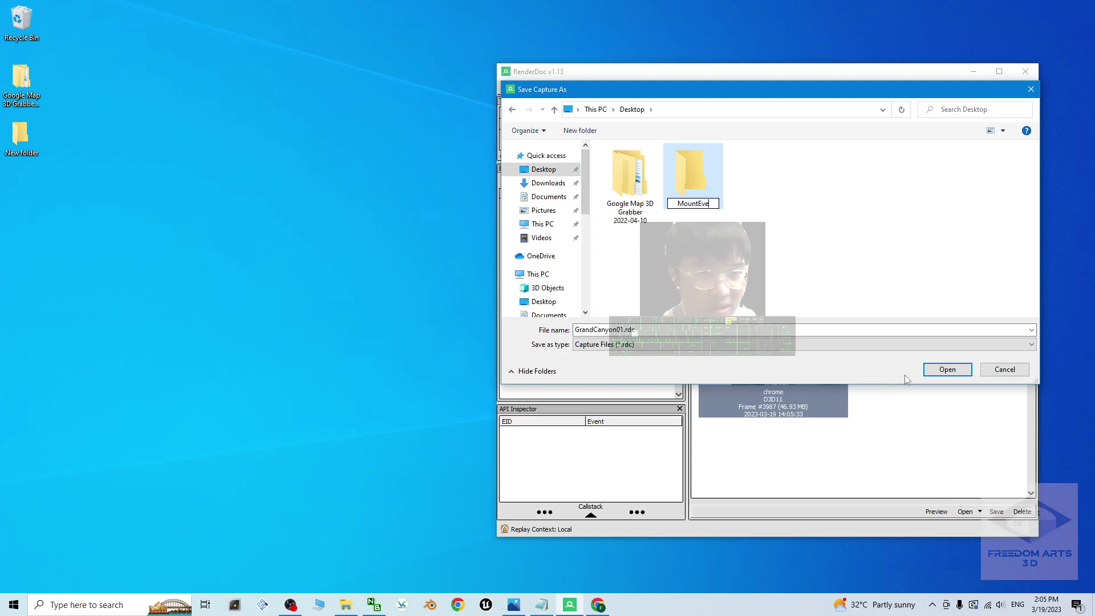
text(MountEverest)
key(Return)
key(Return)
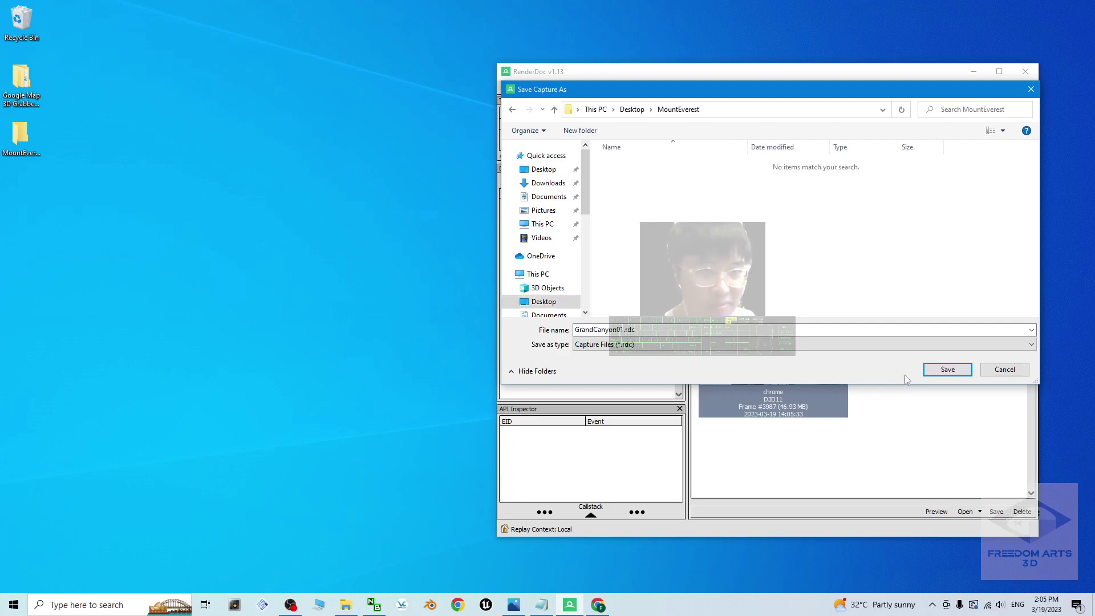
Name the capture file MountEverest01 and save it in the MountEverest folder.
double_click(628, 335)
text(MountEvere)
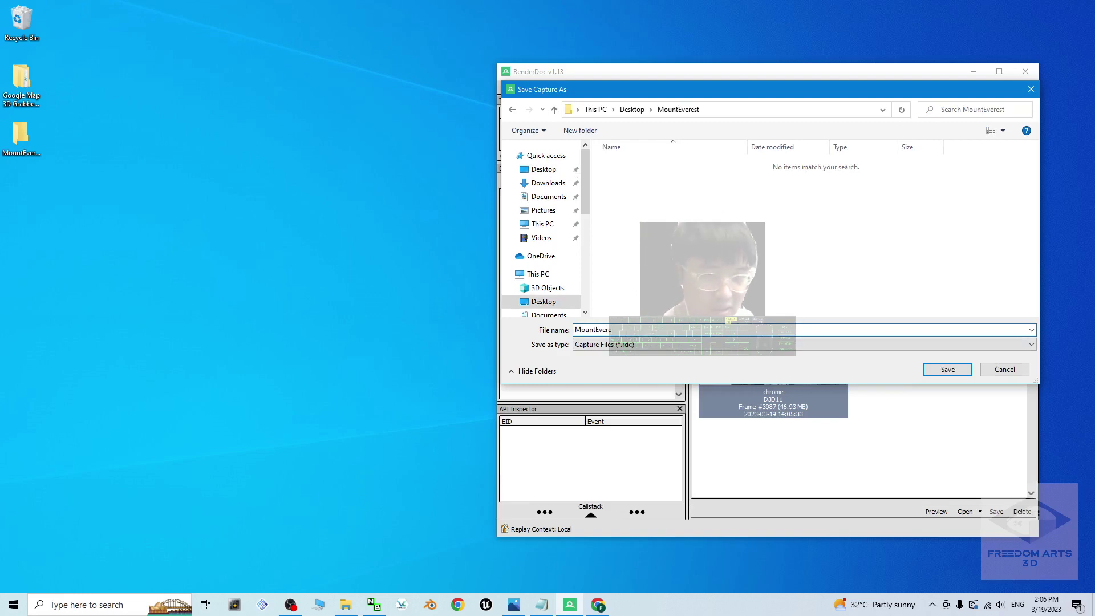
text(st01)
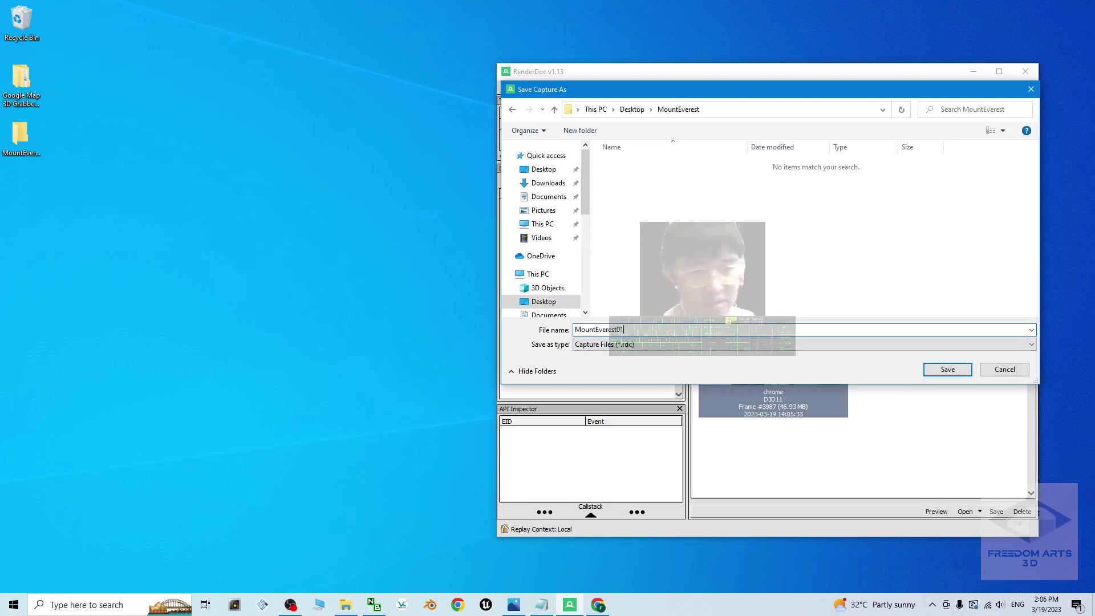
click(948, 372)
Open the MountEverest folder from the desktop and check the saved MountEverest01.rdc capture file.
click(29, 135)
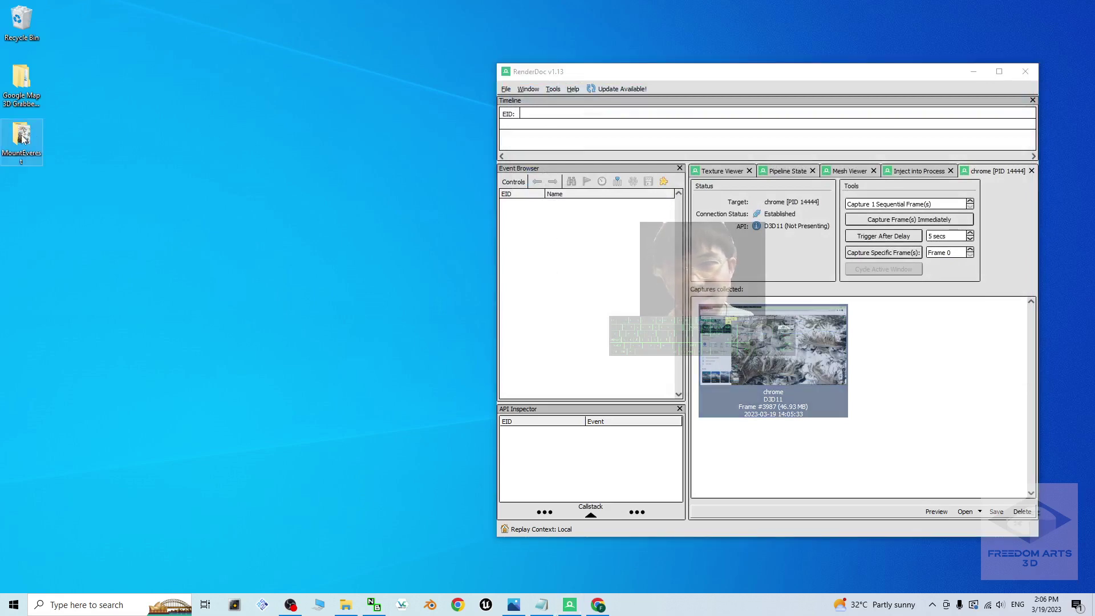
double_click(23, 138)
click(234, 222)
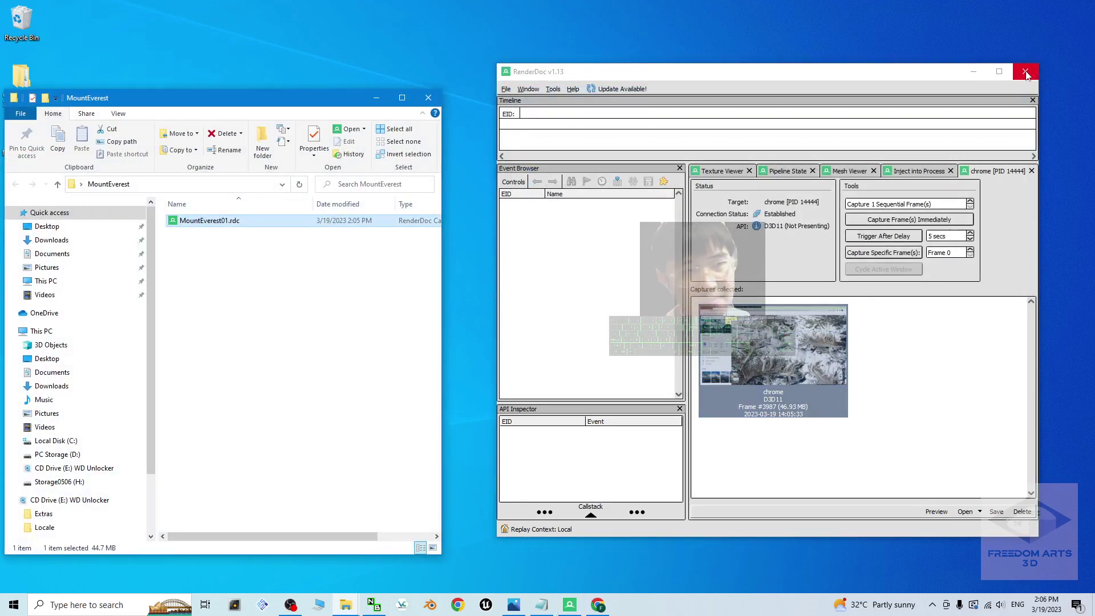
click(513, 604)
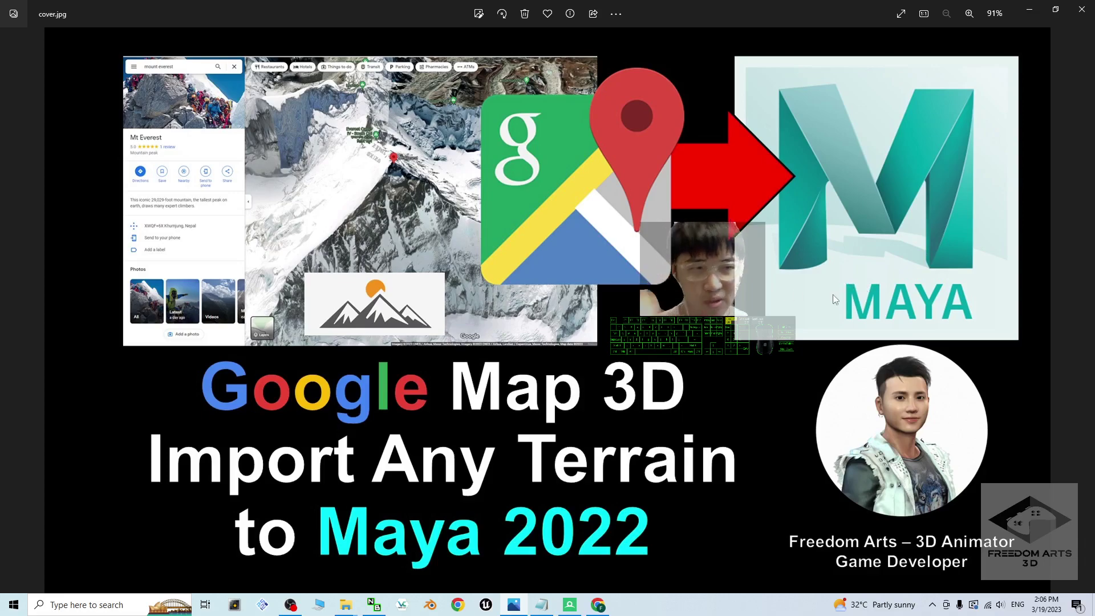
click(1029, 12)
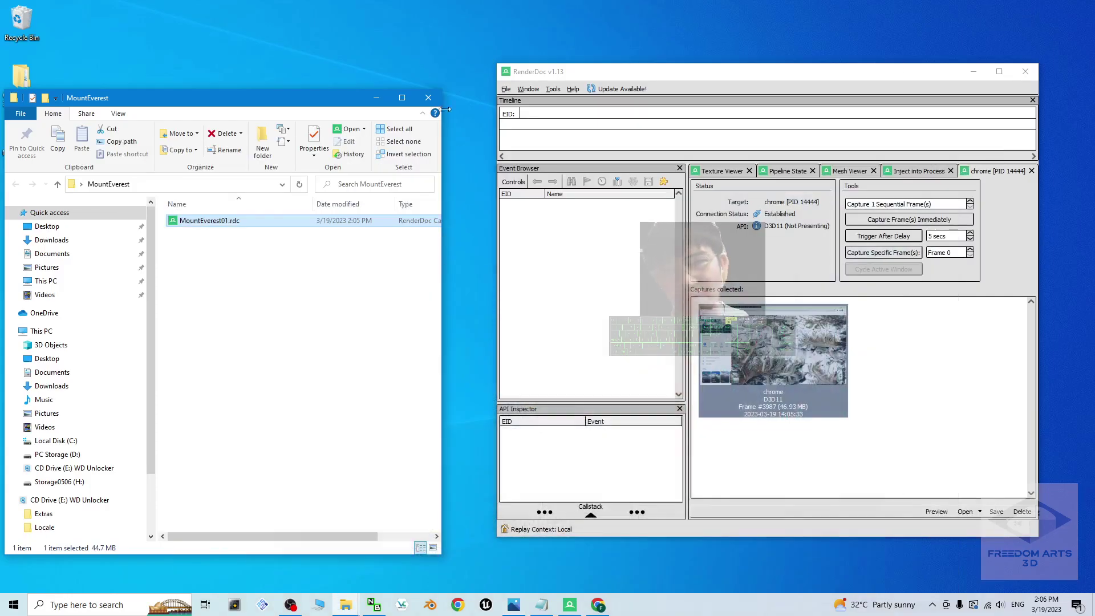
Clear the MountEverest and RenderDoc windows away and open the inner Google Map 3D Grabber 2022-04-10 folder containing Blender 3.0.
click(437, 97)
click(972, 73)
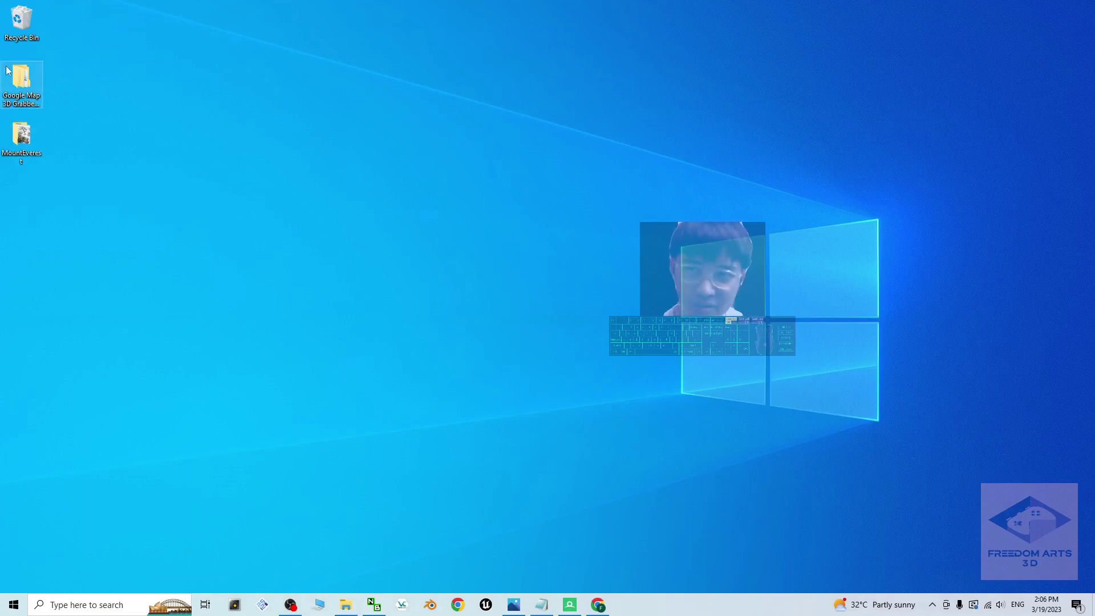
double_click(26, 75)
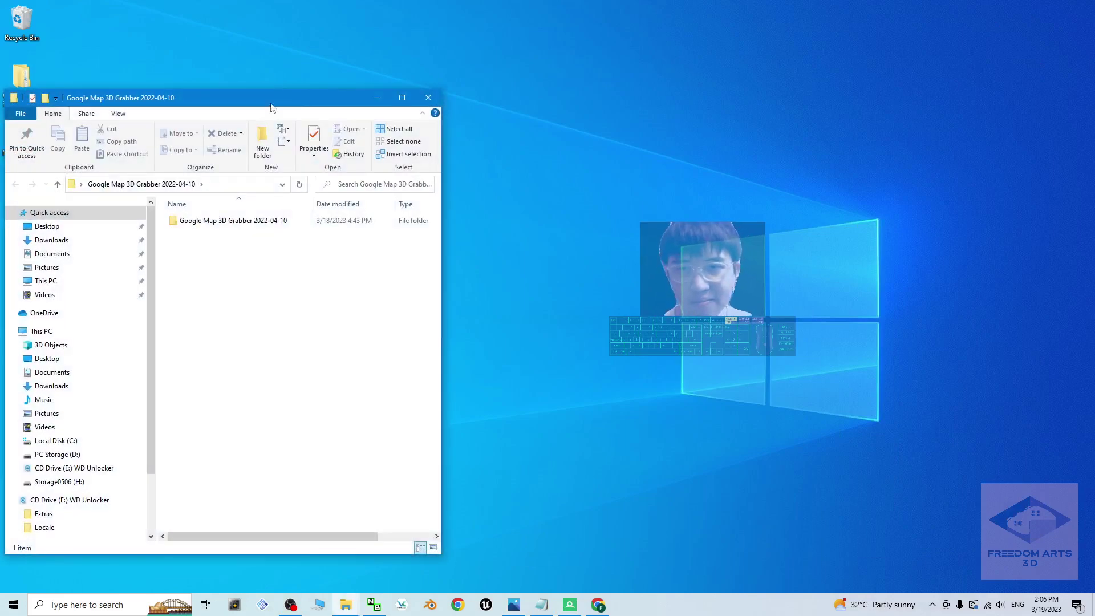
drag(271, 107, 647, 120)
double_click(570, 233)
click(560, 234)
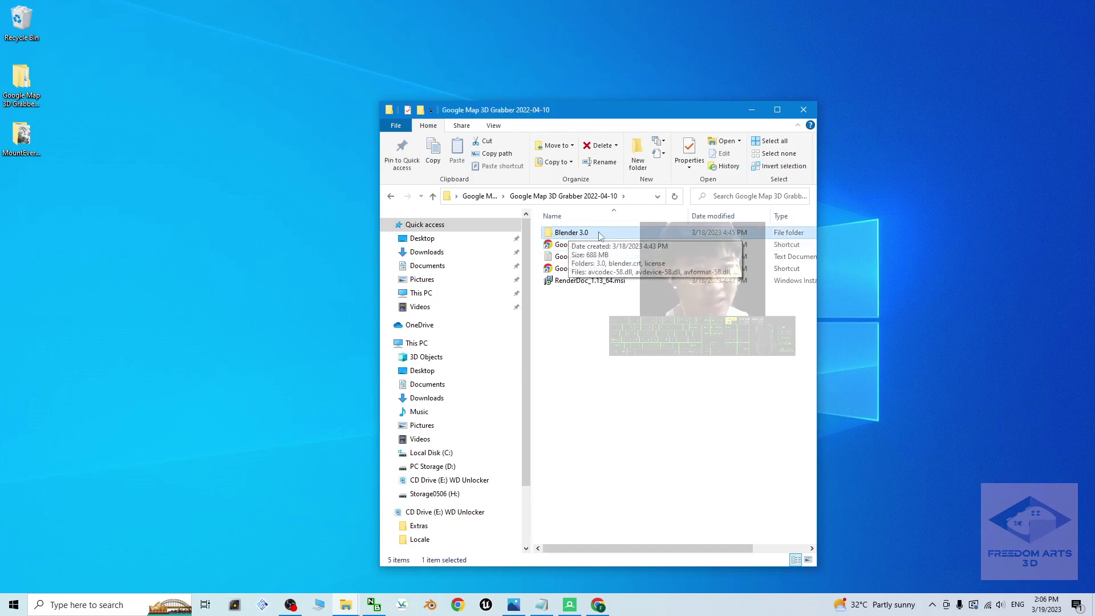
click(577, 382)
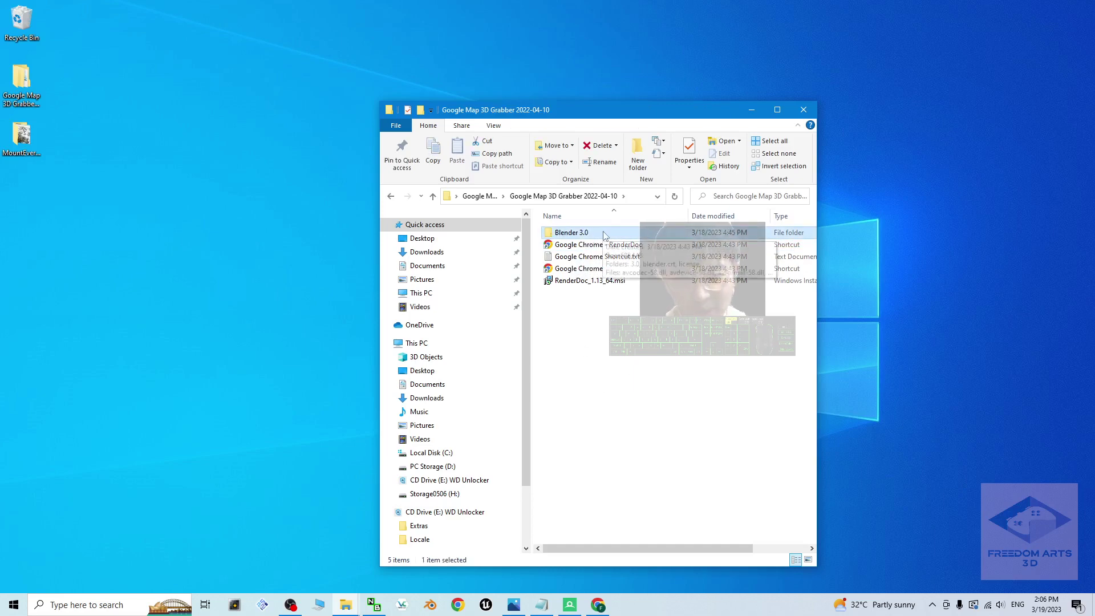
Reopen the MountEverest folder, place it side by side with the Google Map 3D Grabber window, and select MountEverest01.rdc.
double_click(21, 137)
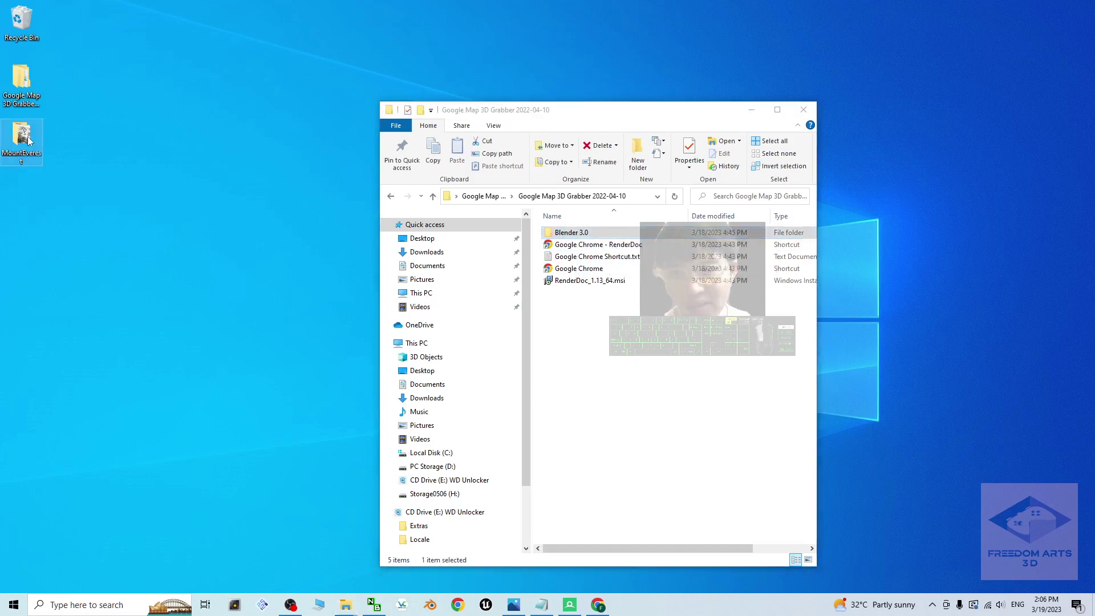
drag(649, 129, 321, 92)
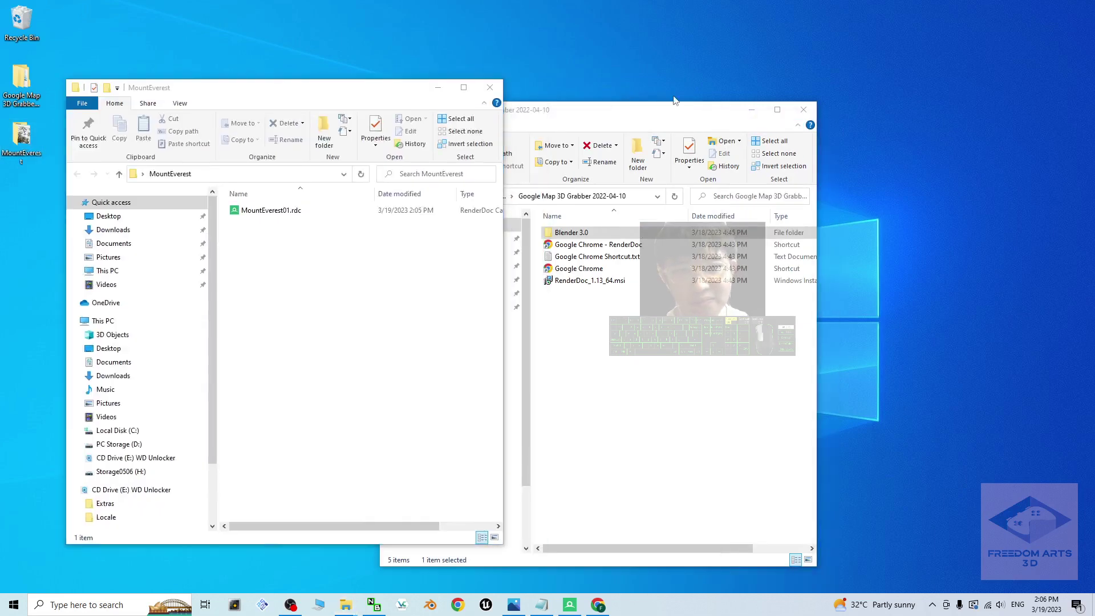
drag(645, 109, 782, 82)
click(268, 211)
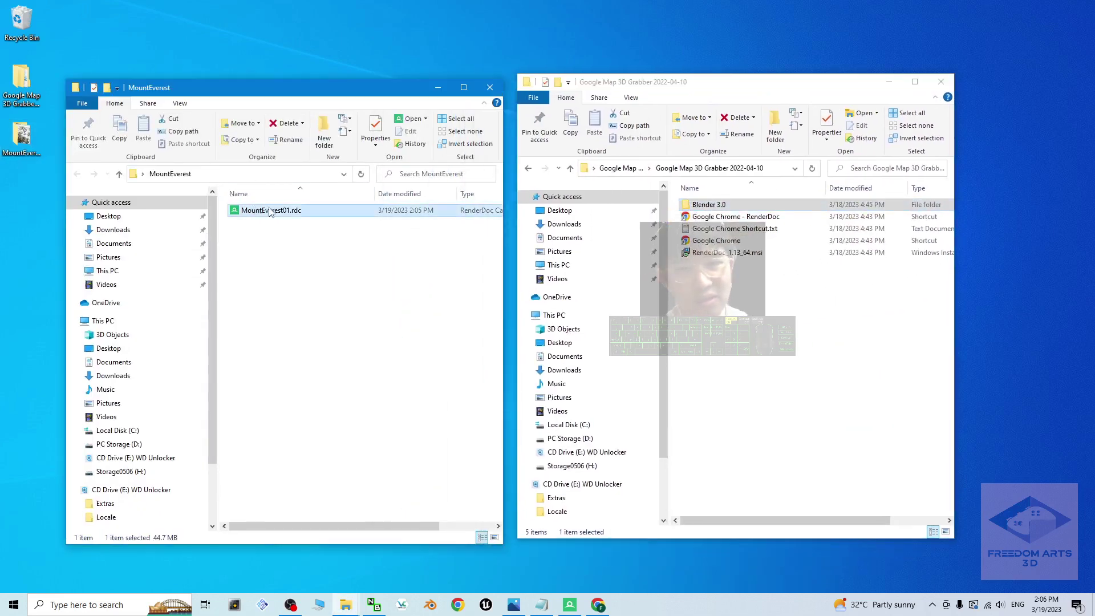
Launch Blender from the Blender 3.0 folder and dismiss its splash screen.
double_click(711, 205)
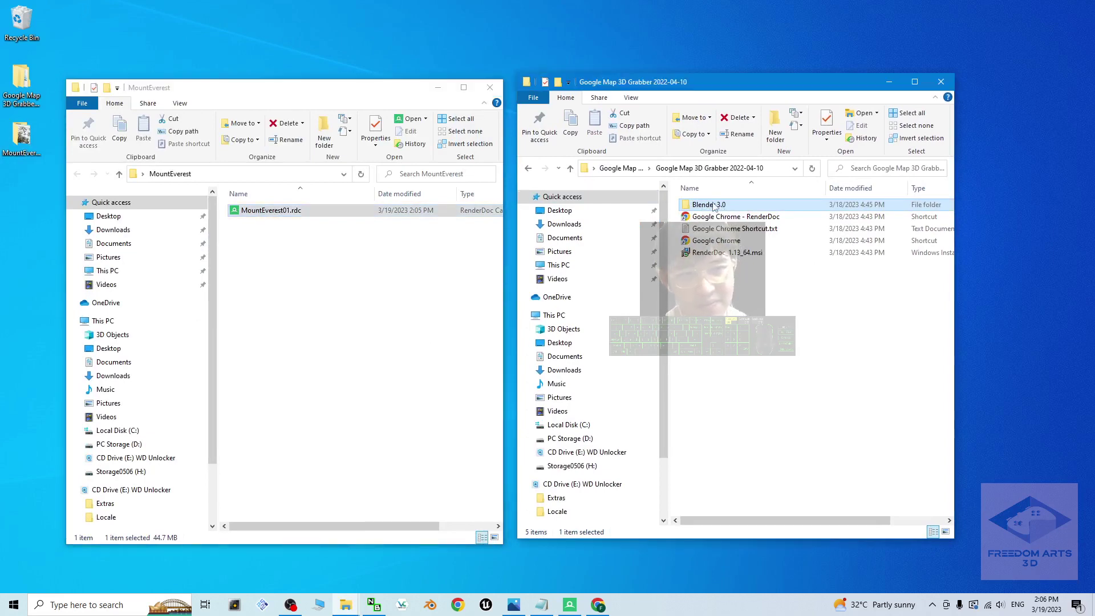
double_click(712, 289)
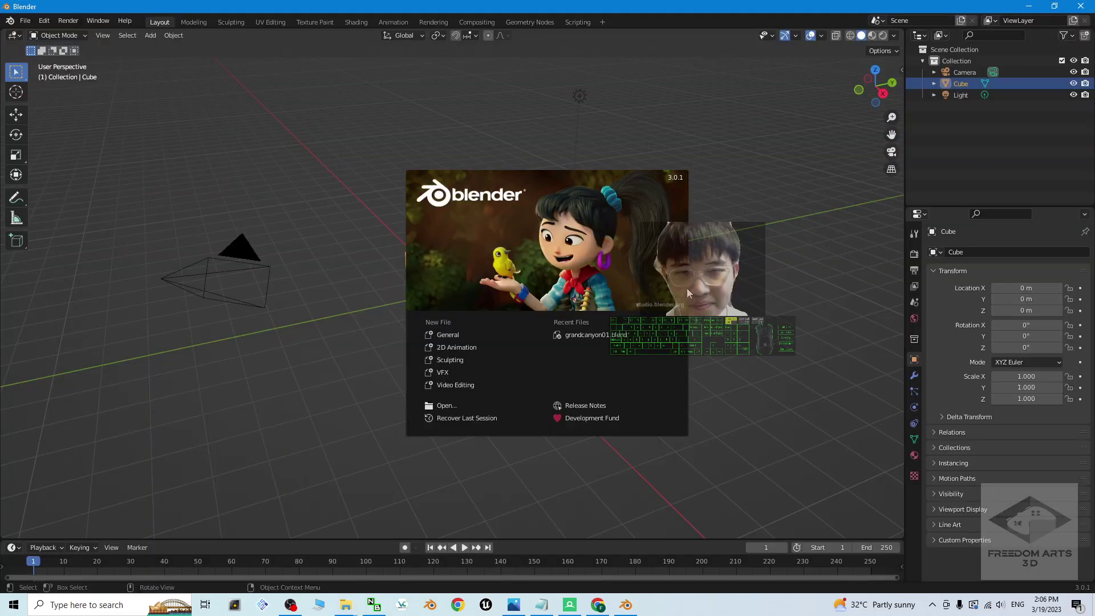
click(307, 443)
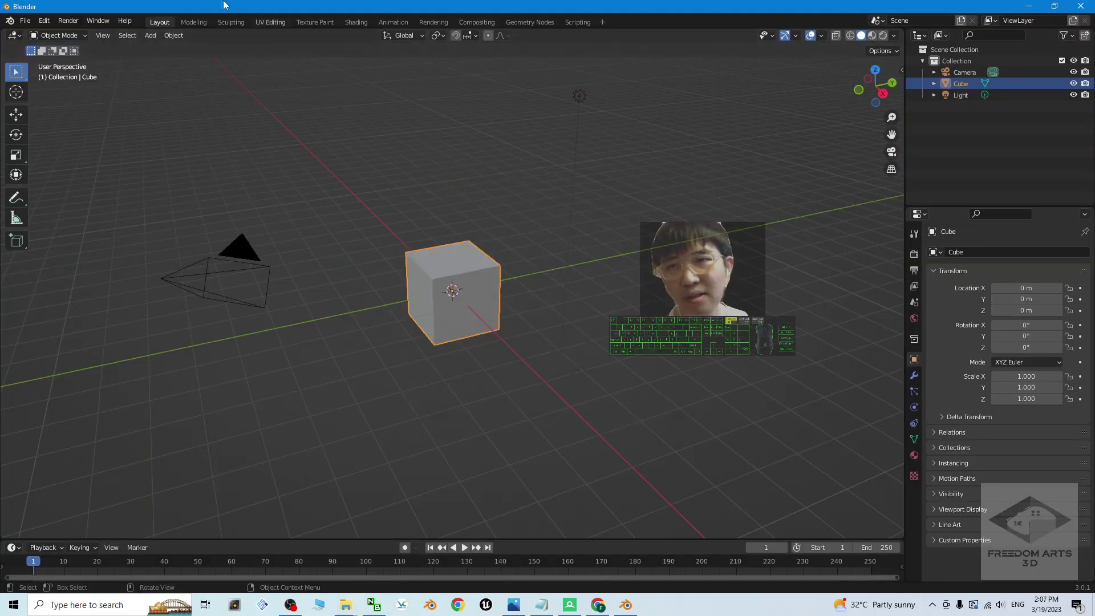
Search the Blender add-ons for "map", enable Import-Export: Maps Models Importer, and close the preferences.
click(44, 20)
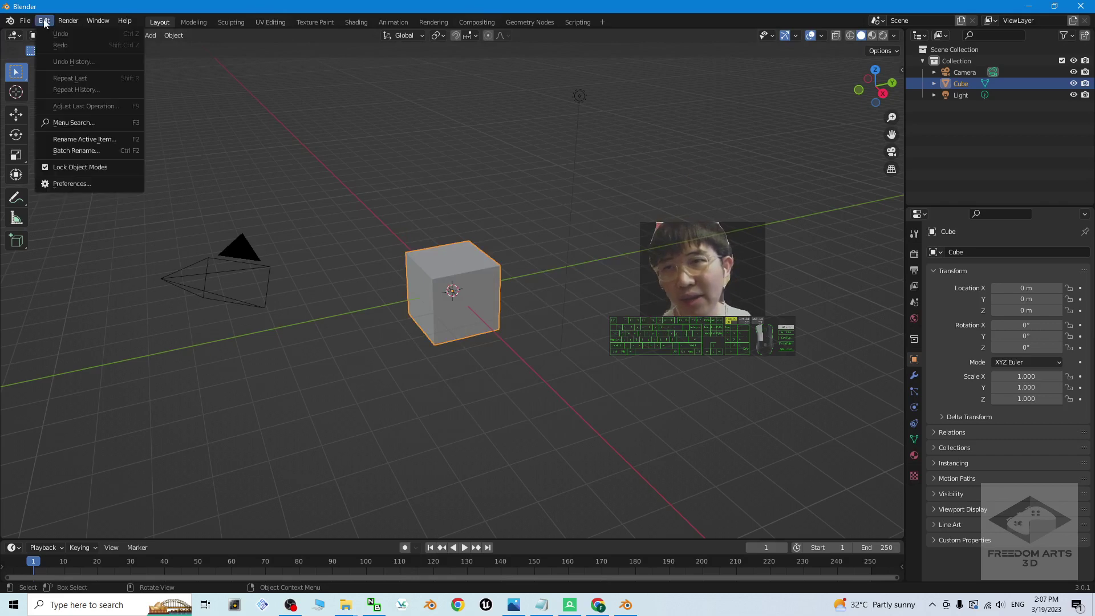
click(73, 183)
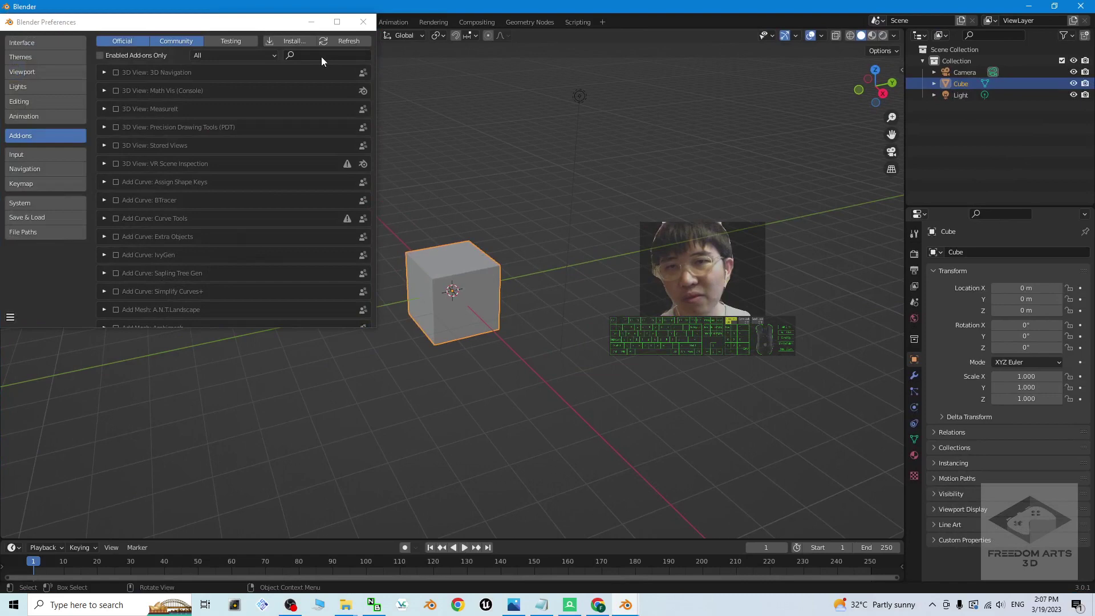
click(320, 56)
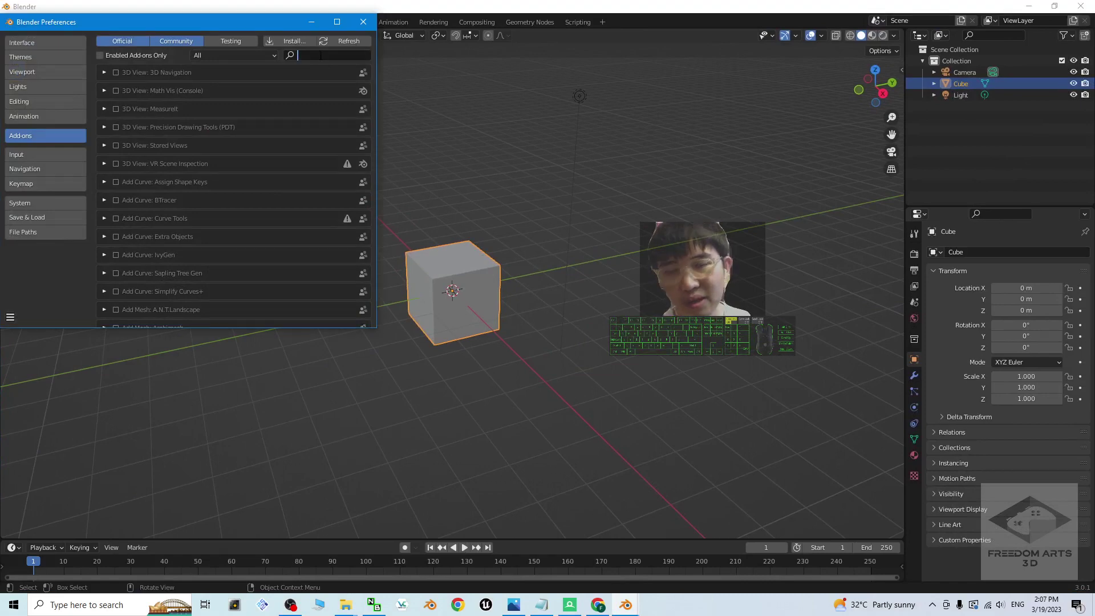
text(map)
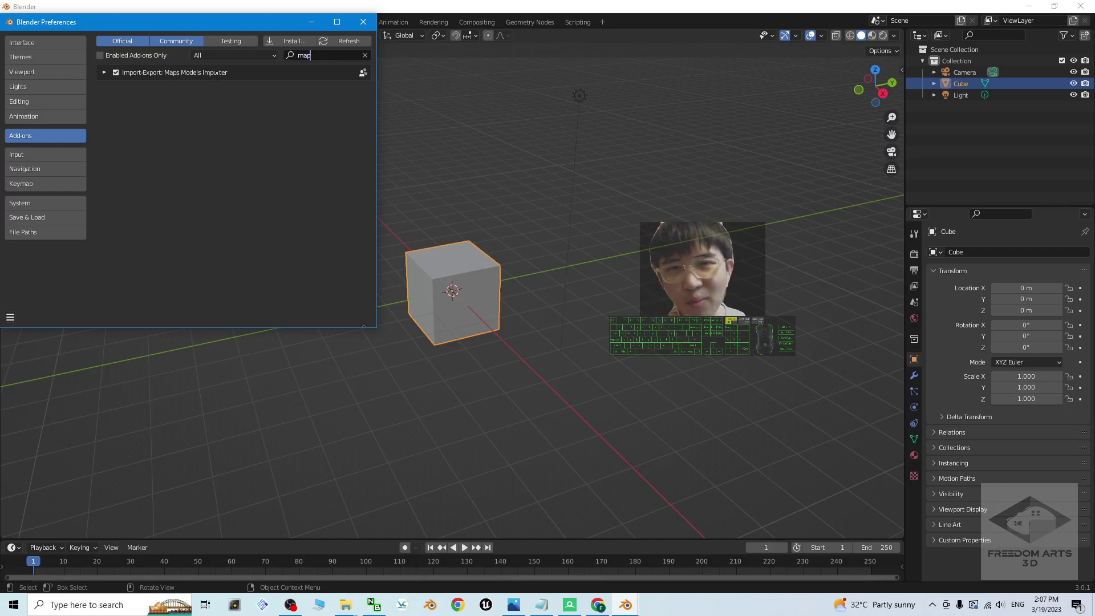
click(116, 72)
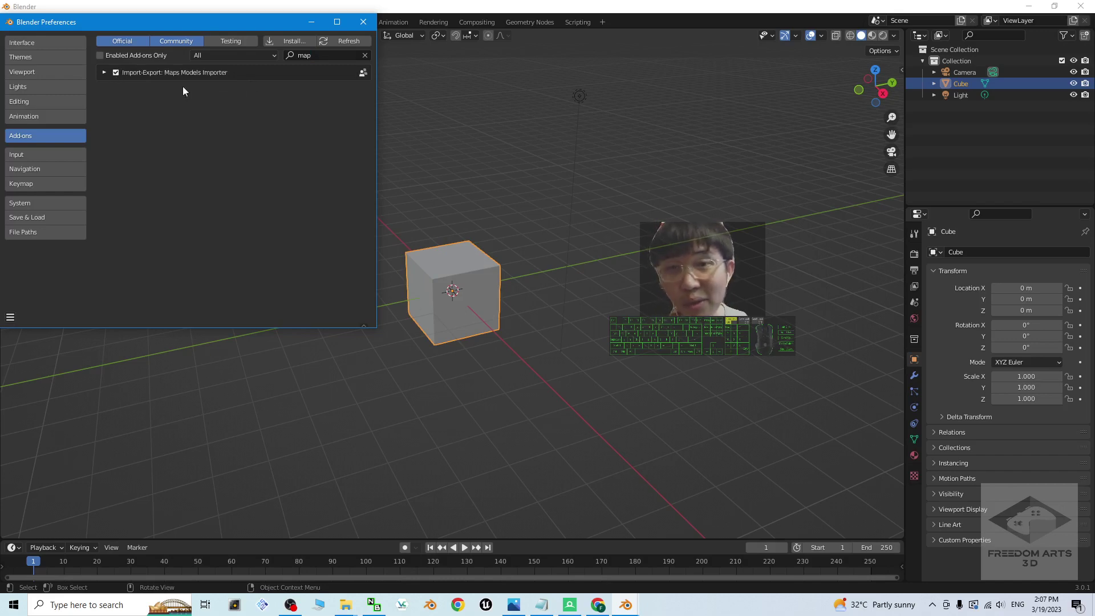
click(363, 21)
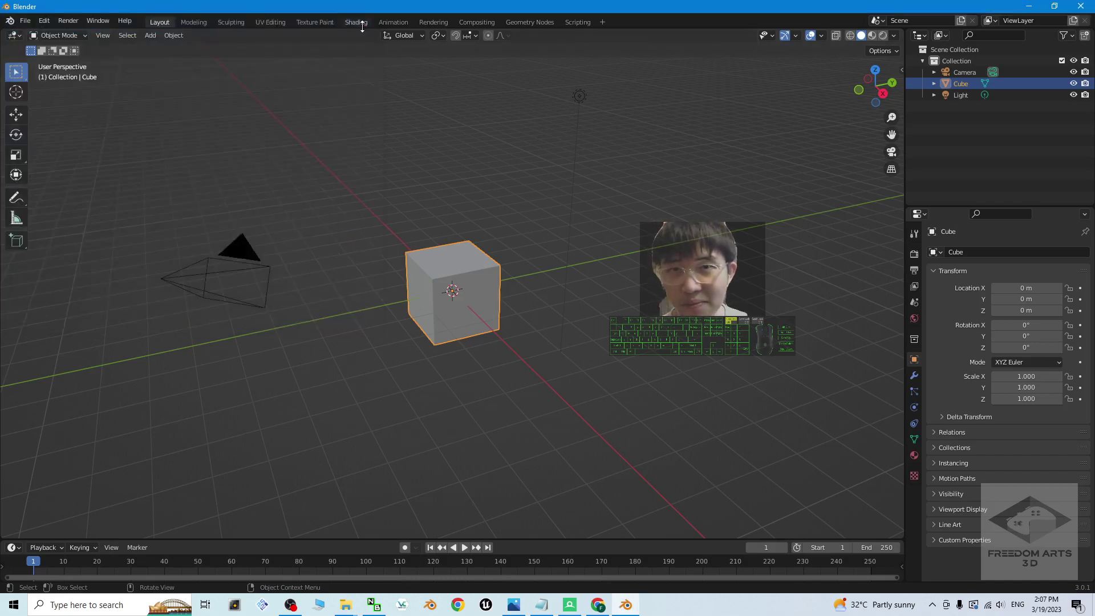
Move the Blender window aside to uncover the desktop and delete the default cube, camera and light.
drag(430, 6, 525, 22)
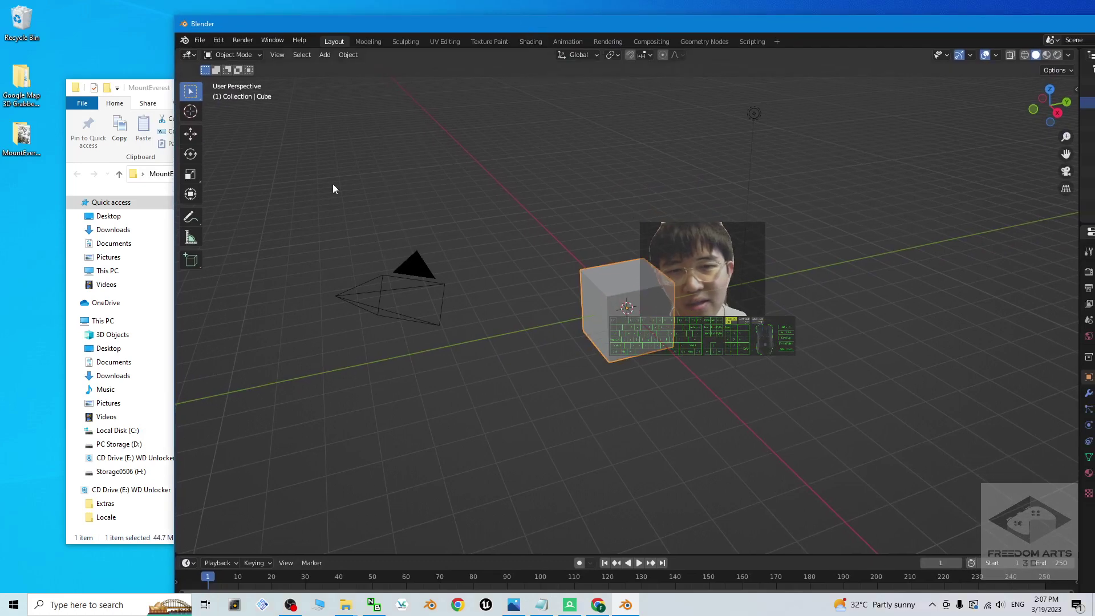
drag(300, 183, 950, 443)
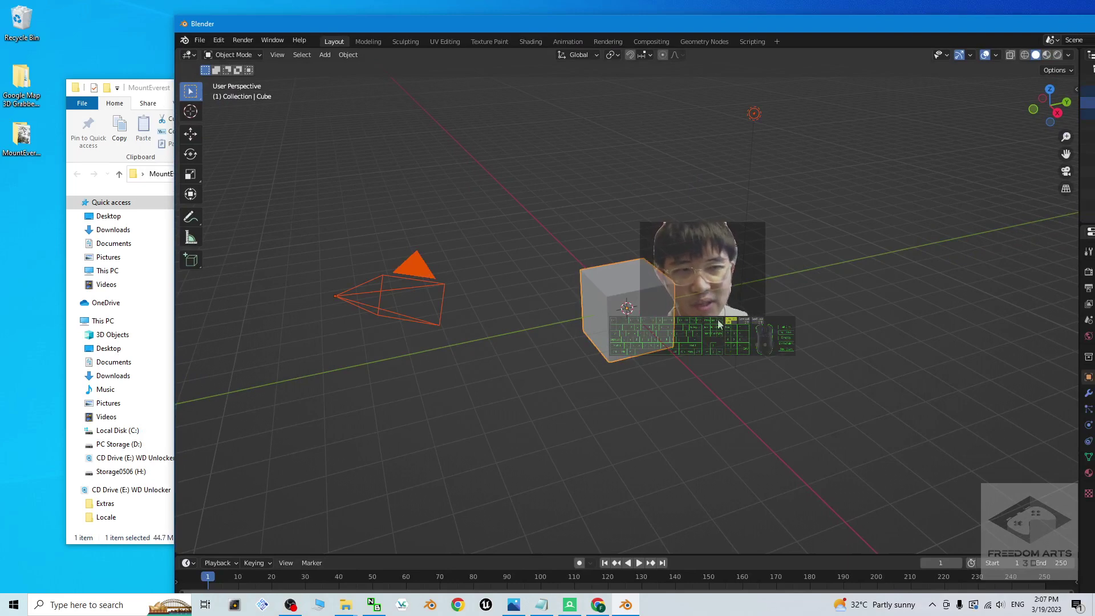
key(Delete)
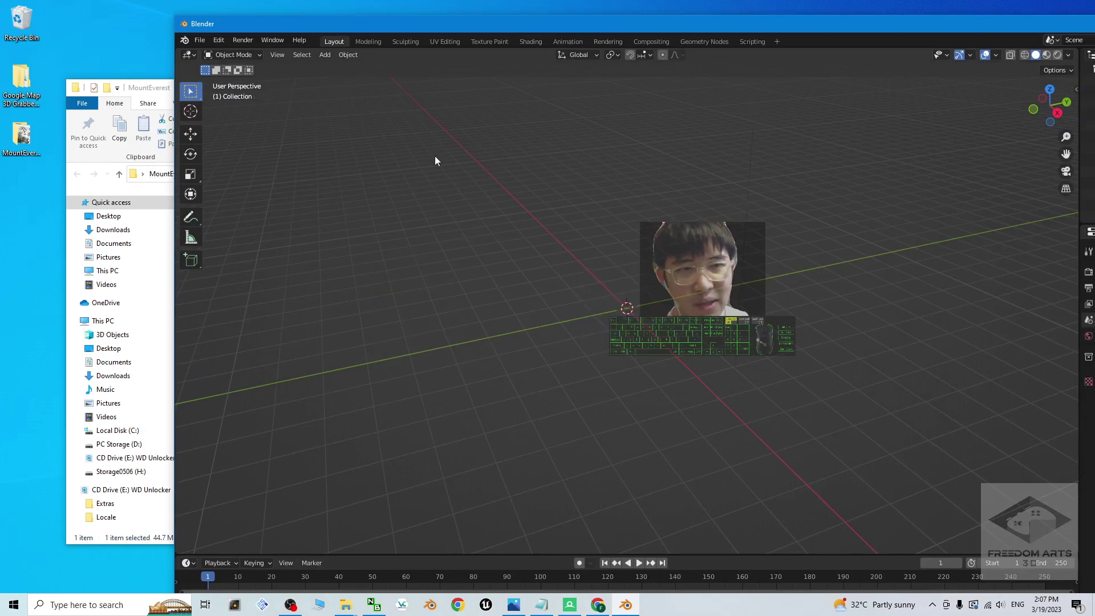
Import MountEverest01.rdc as a Google Maps Capture from the MountEverest folder on the Desktop.
click(200, 40)
mouse_move(247, 199)
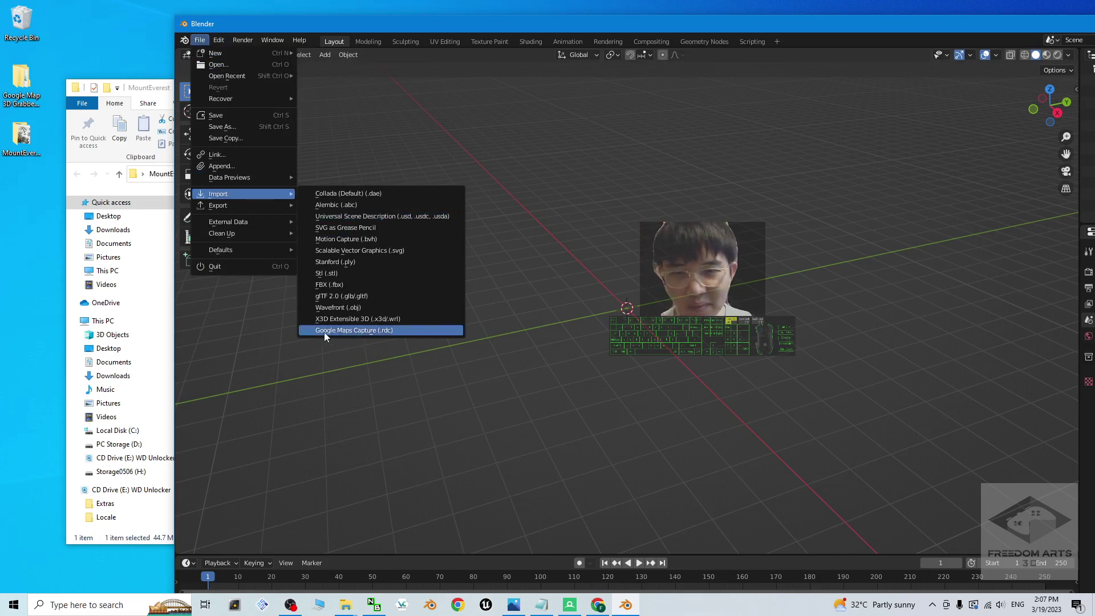
click(384, 329)
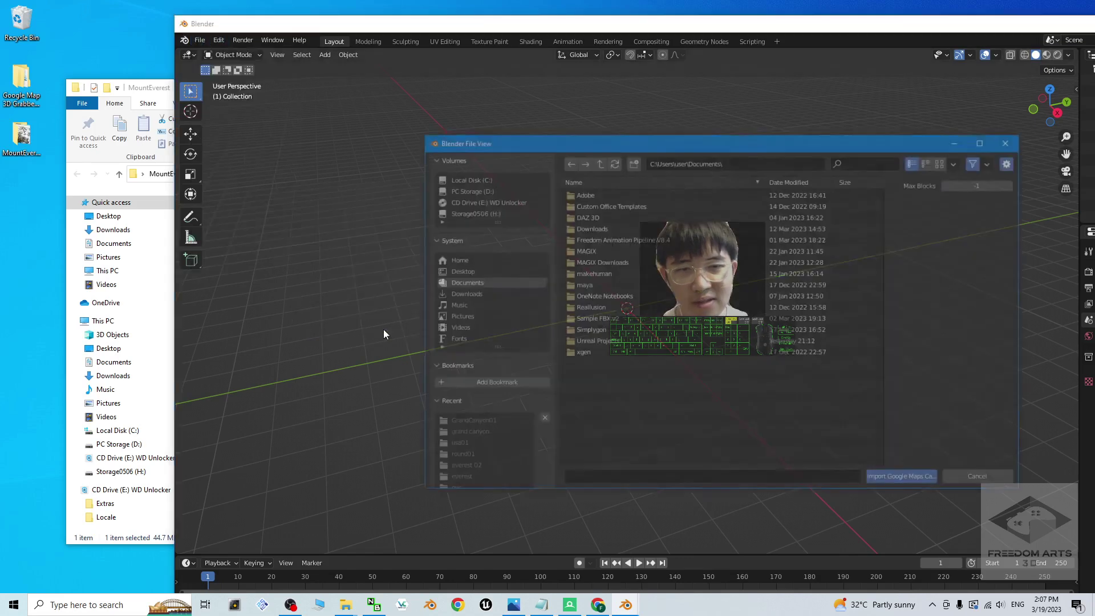
click(163, 81)
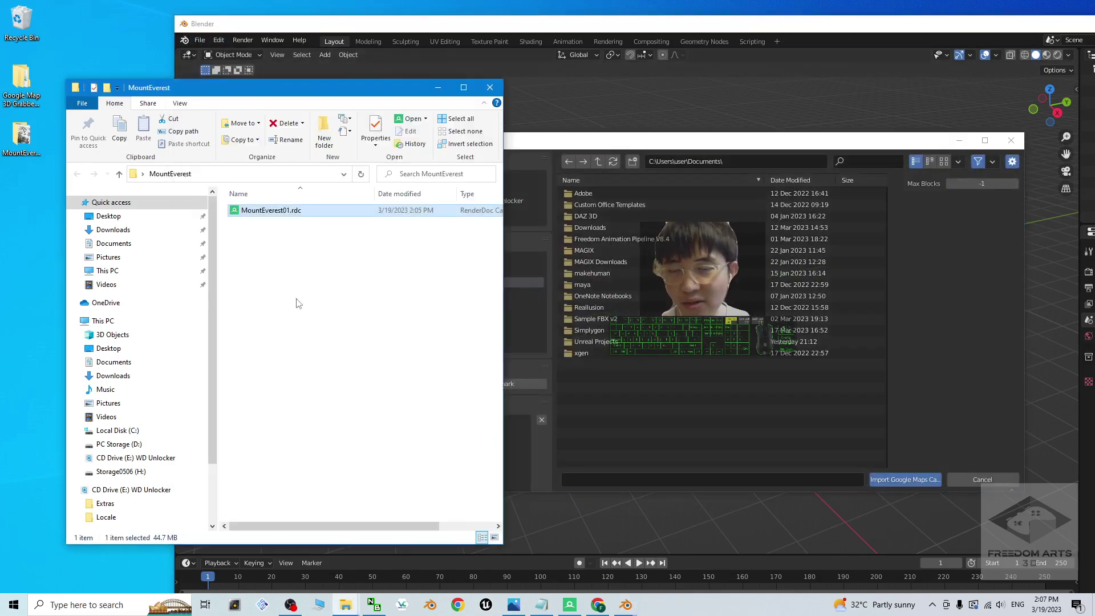
click(529, 185)
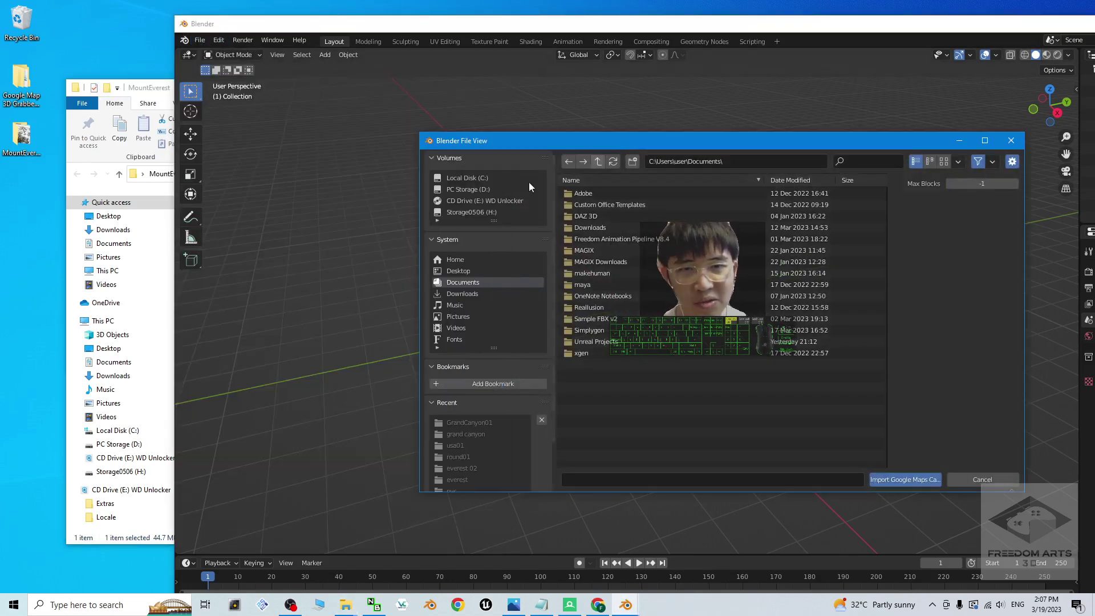
click(465, 267)
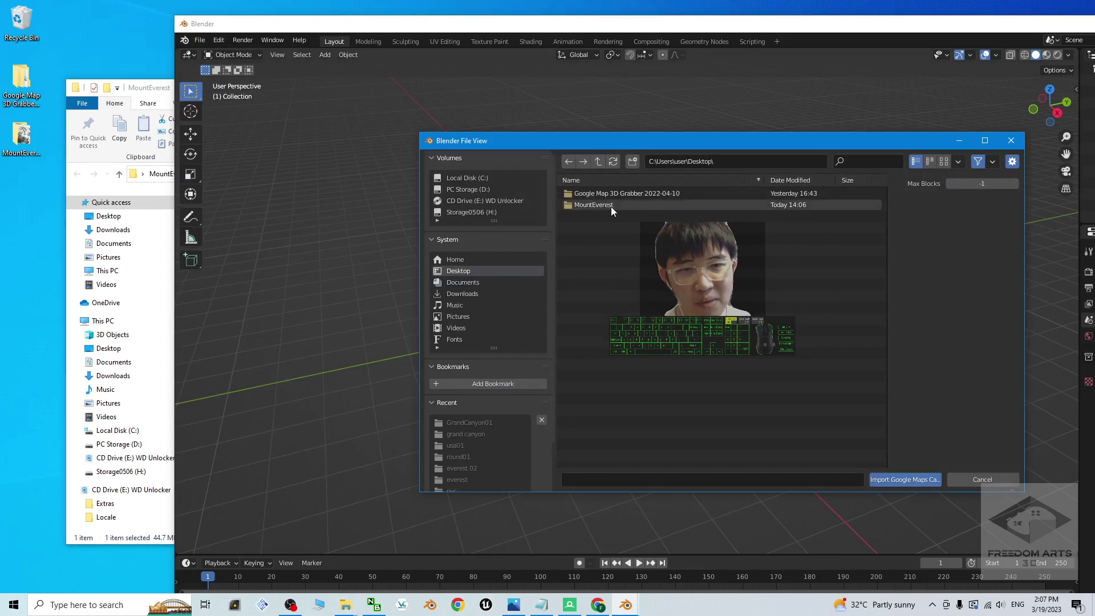
double_click(593, 207)
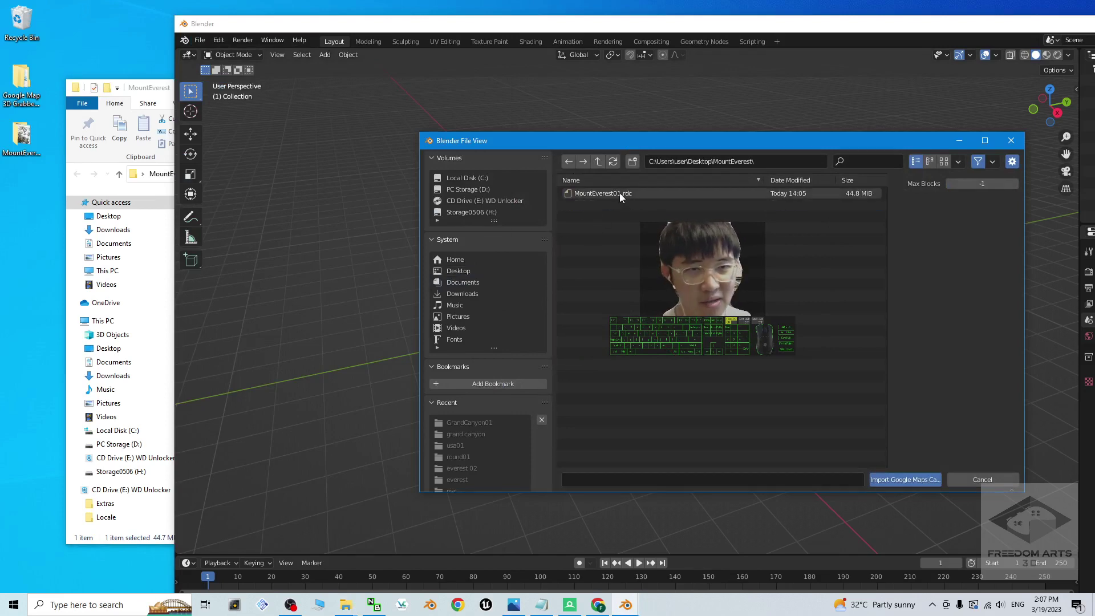
double_click(619, 193)
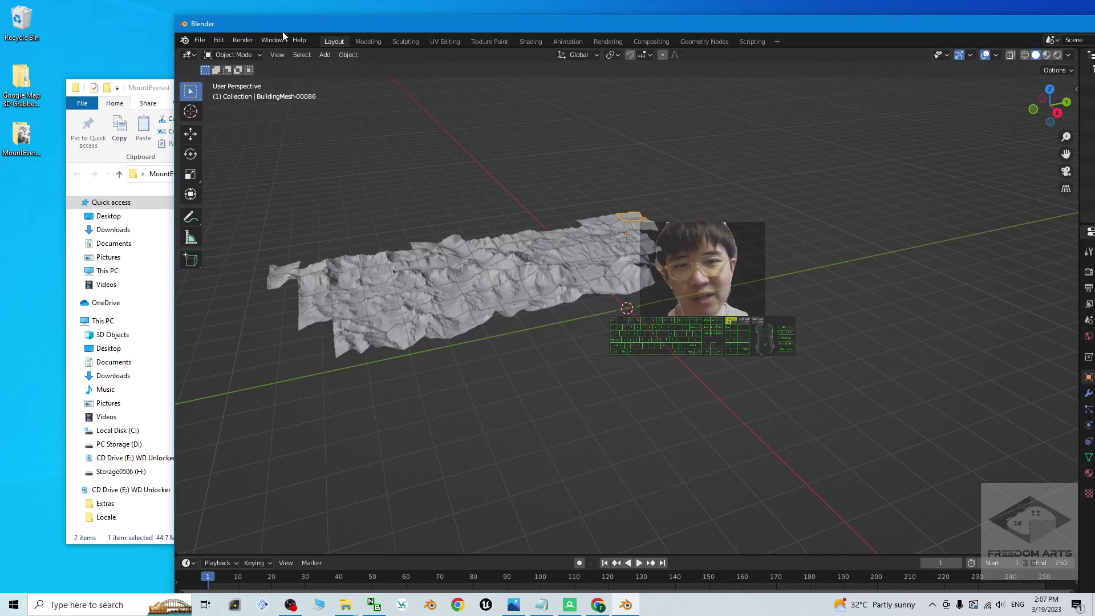
Maximize the Blender window and switch the viewport to Material Preview shading to show the terrain's textures.
drag(639, 30, 611, 0)
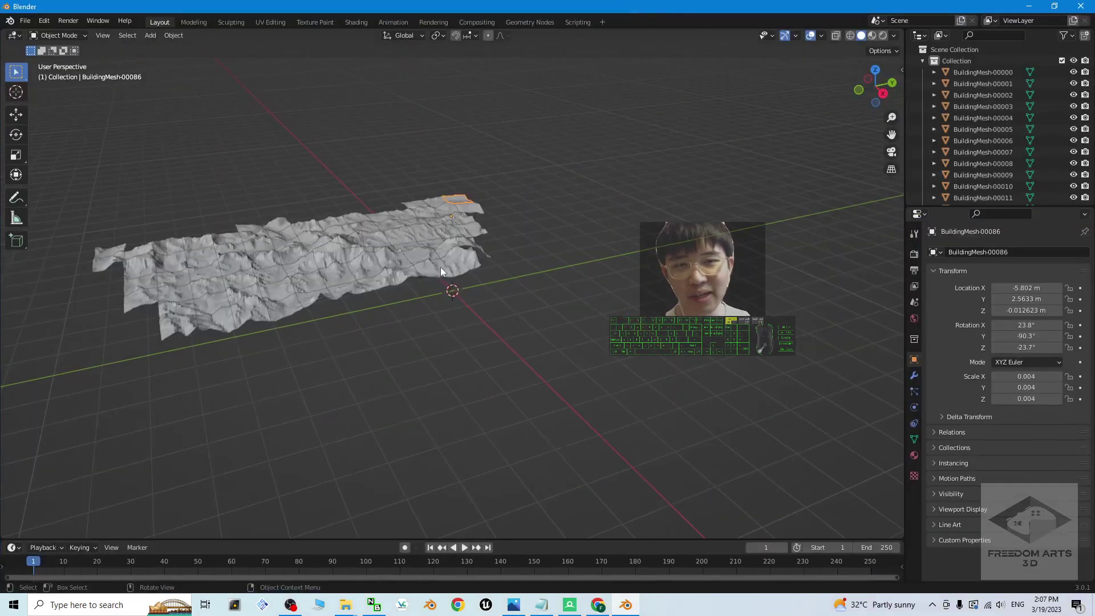
scroll(419, 254, up, 3)
scroll(418, 255, down, 3)
scroll(462, 333, up, 2)
shift+middle_drag(366, 320, 478, 350)
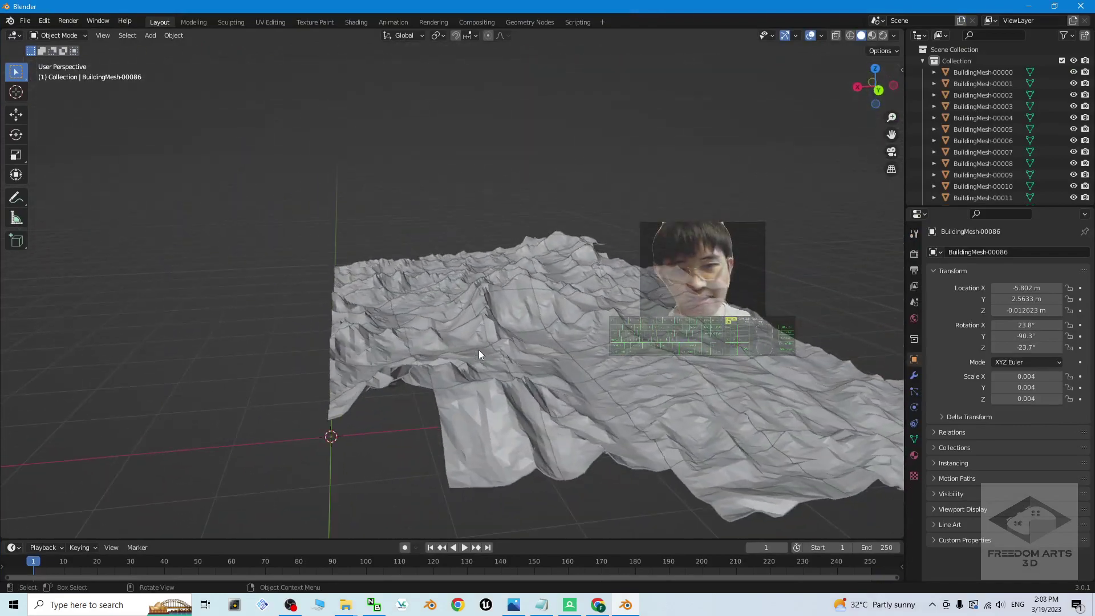
middle_drag(498, 309, 860, 85)
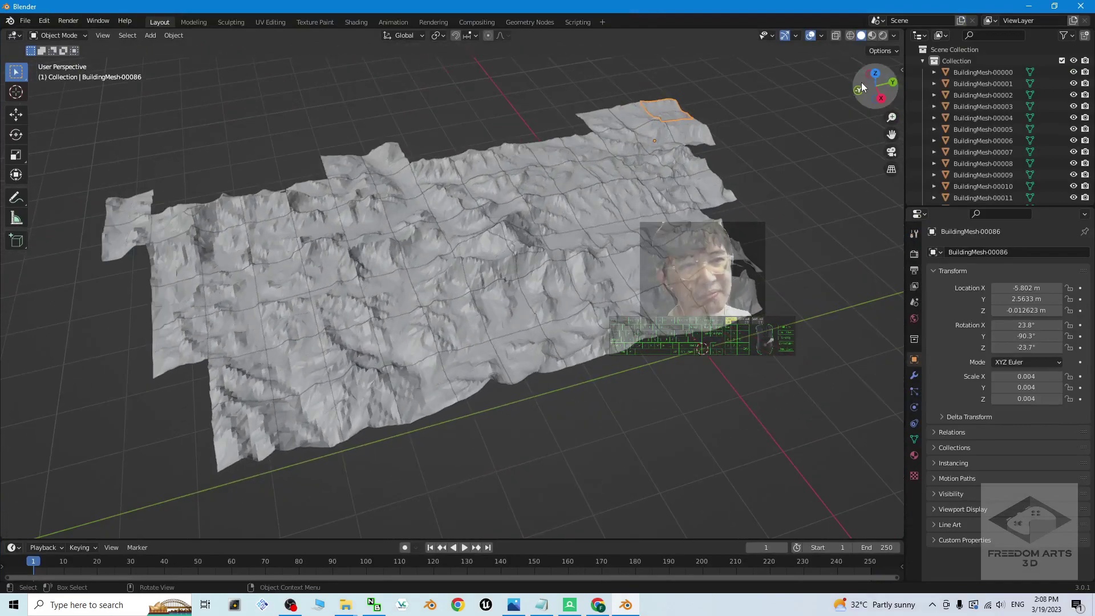
click(871, 36)
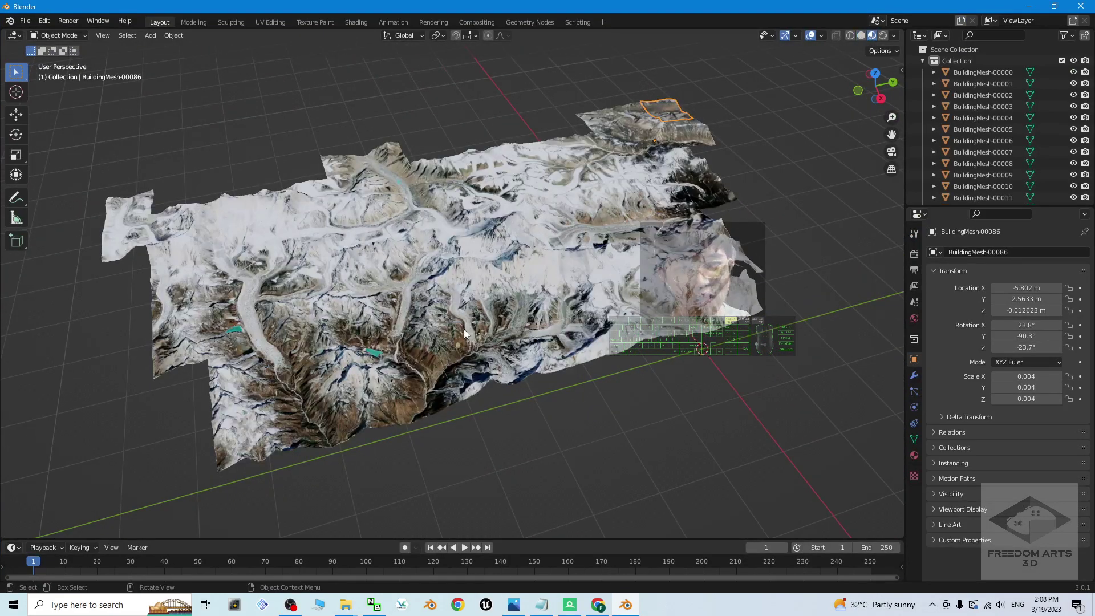
Examine the textured terrain from several angles and select individual tiles to check how the mesh is divided.
scroll(562, 381, up, 2)
middle_drag(592, 428, 447, 336)
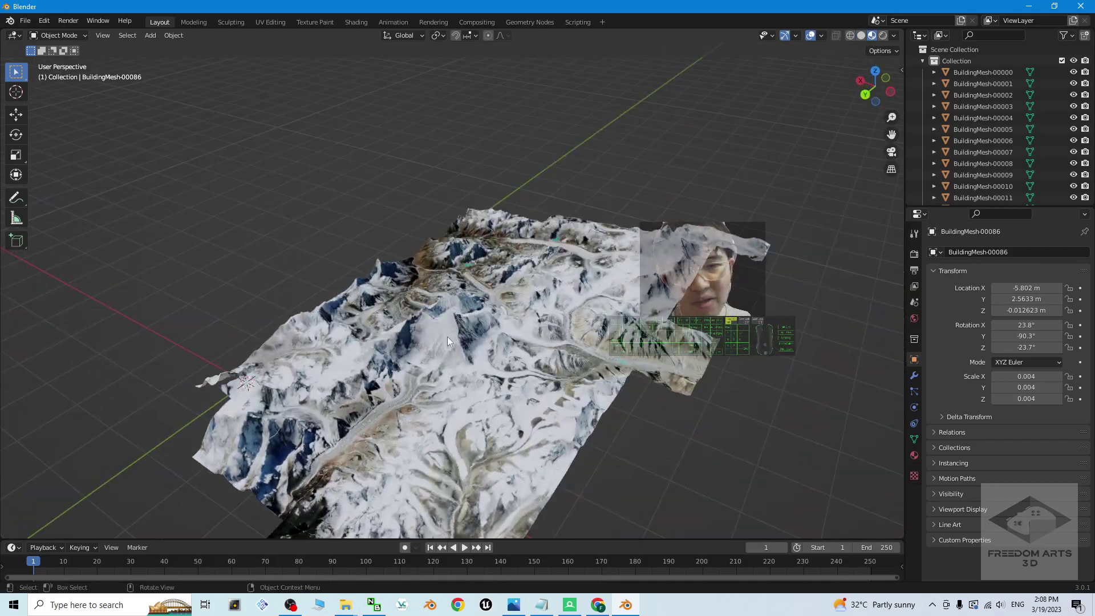
scroll(447, 382, up, 3)
scroll(510, 392, down, 4)
middle_drag(360, 368, 583, 273)
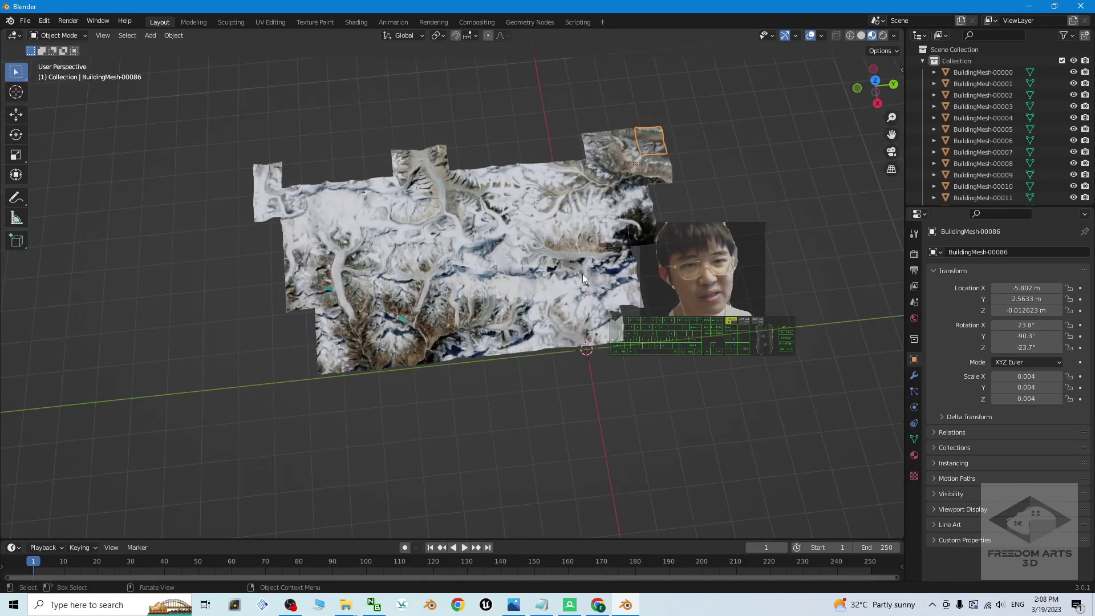
click(532, 197)
middle_drag(579, 448, 573, 388)
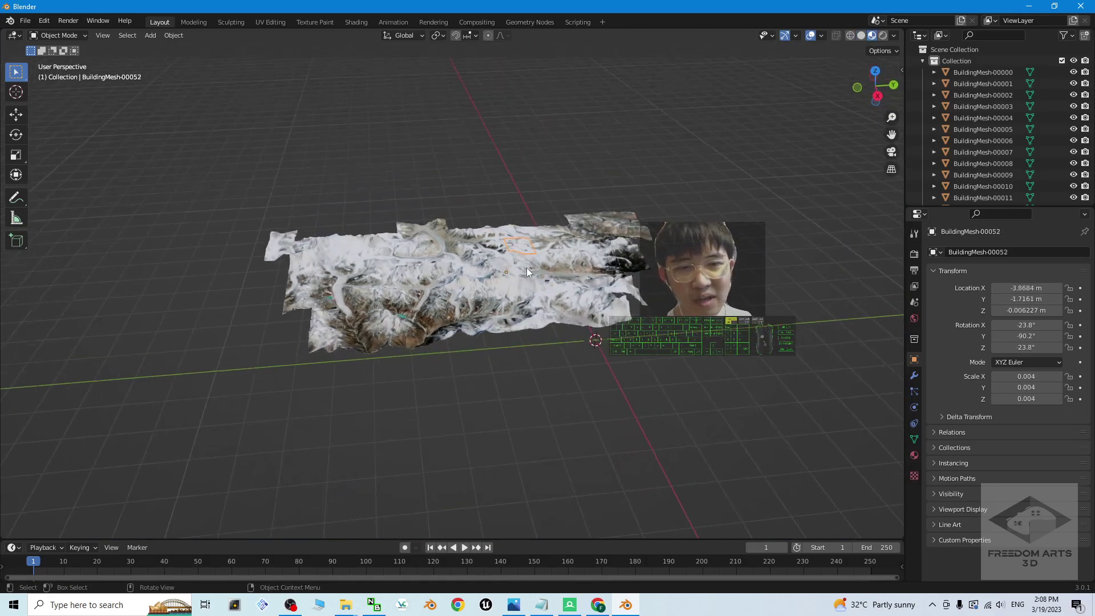
scroll(513, 285, up, 3)
click(485, 326)
click(397, 327)
click(319, 340)
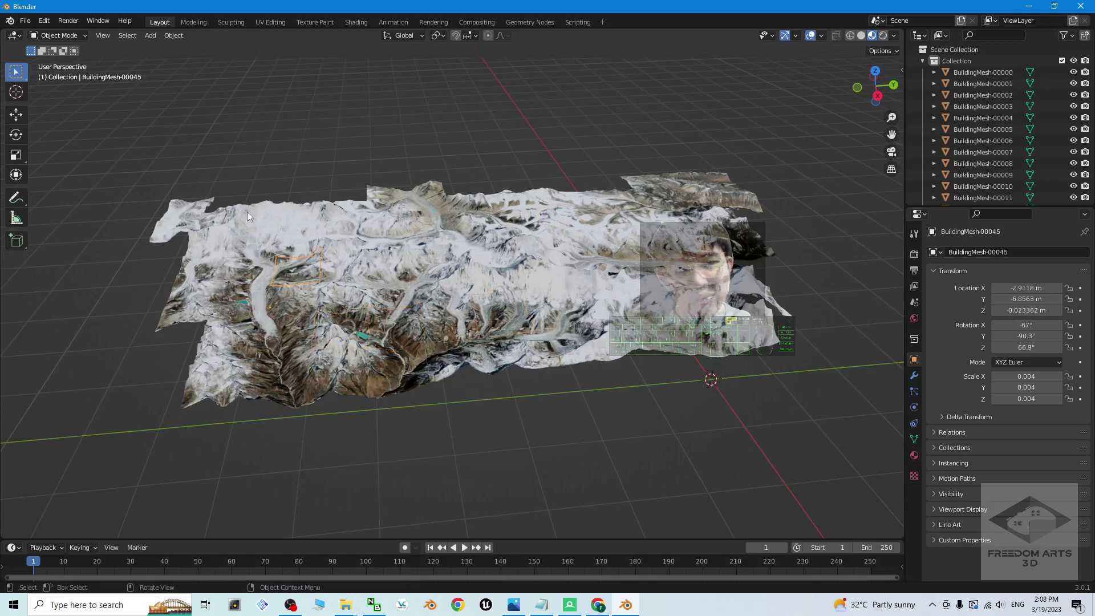
scroll(754, 329, down, 2)
scroll(824, 344, up, 5)
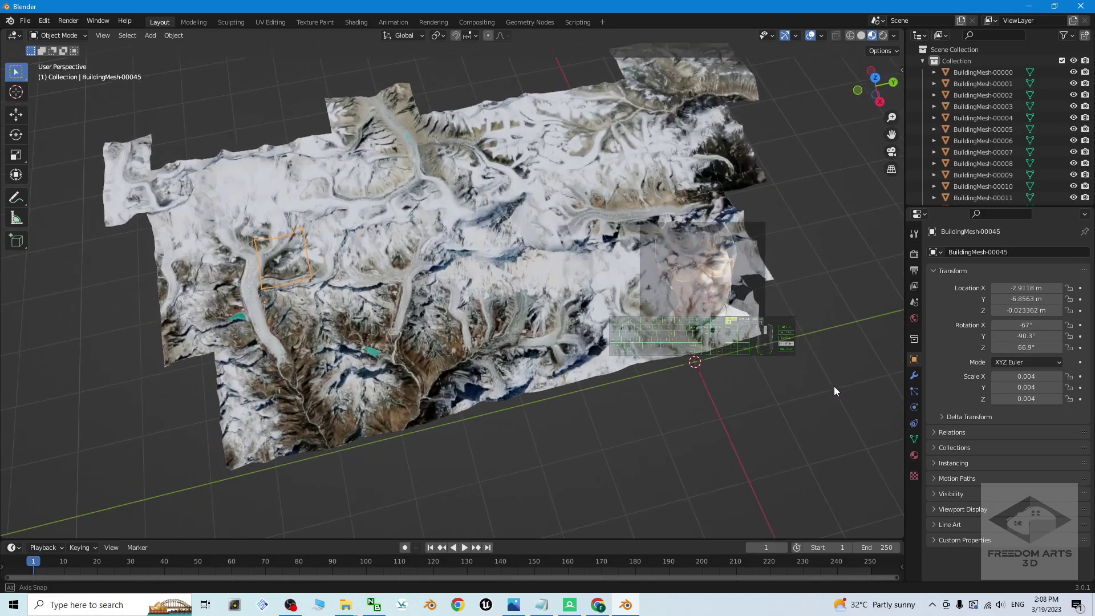
Select all the terrain tiles and join them into a single mesh object.
middle_drag(823, 299, 767, 422)
drag(768, 96, 128, 474)
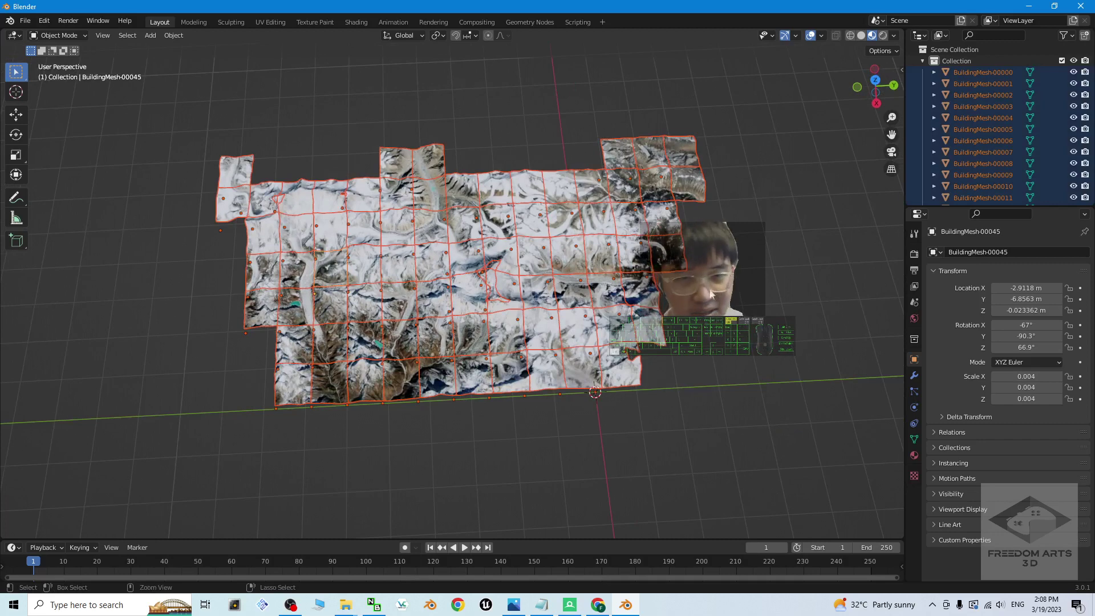
key(ctrl+j)
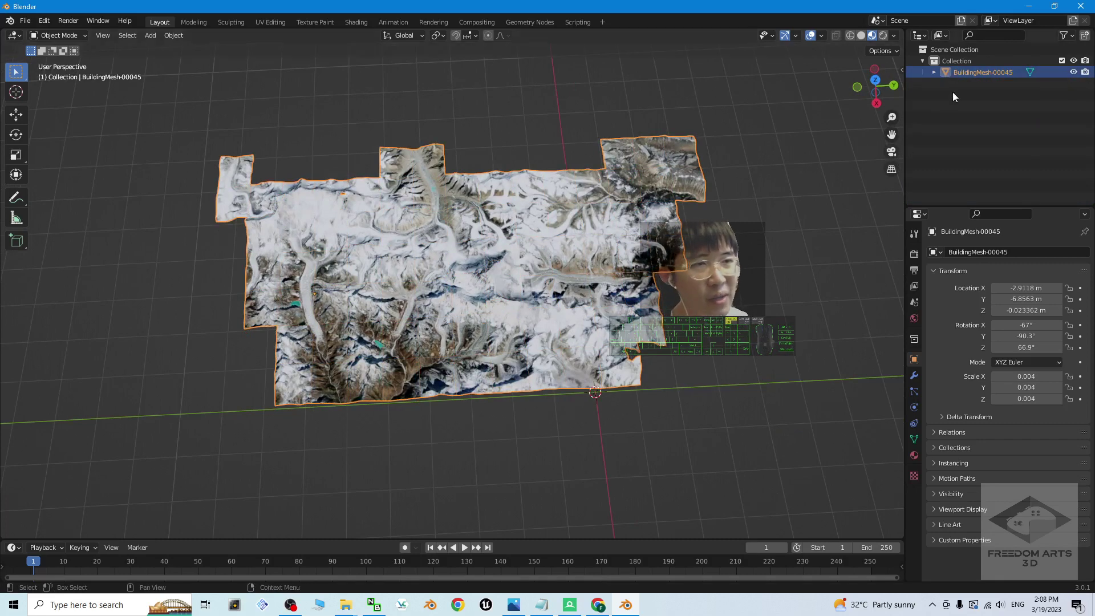
Examine the joined terrain mesh from several angles, both close up and from a distance.
middle_drag(692, 382, 456, 323)
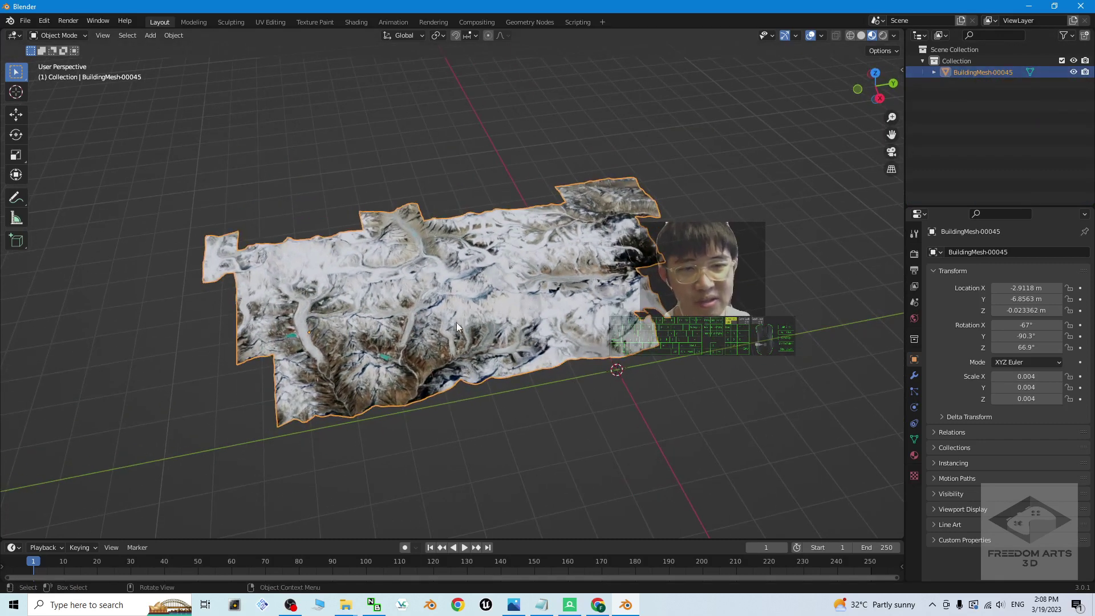
scroll(679, 358, up, 3)
middle_drag(679, 358, 454, 310)
middle_drag(464, 419, 465, 450)
scroll(466, 445, down, 3)
scroll(470, 374, up, 2)
scroll(471, 374, down, 1)
shift+middle_drag(428, 375, 453, 349)
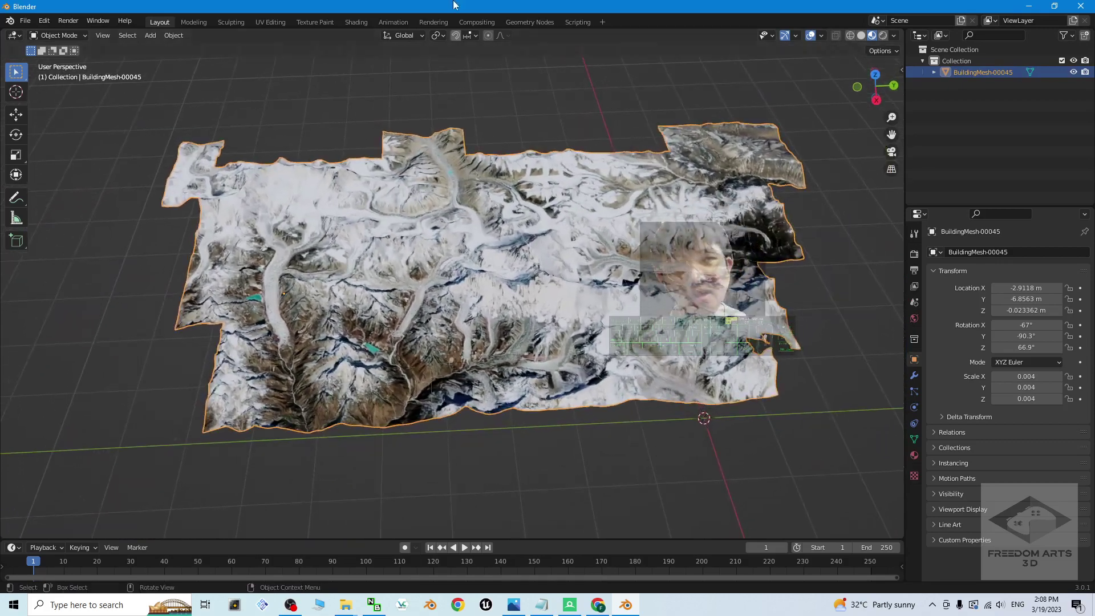
Shift the Blender window off full screen and start an FBX export into the Desktop's MountEverest folder.
drag(453, 7, 816, 72)
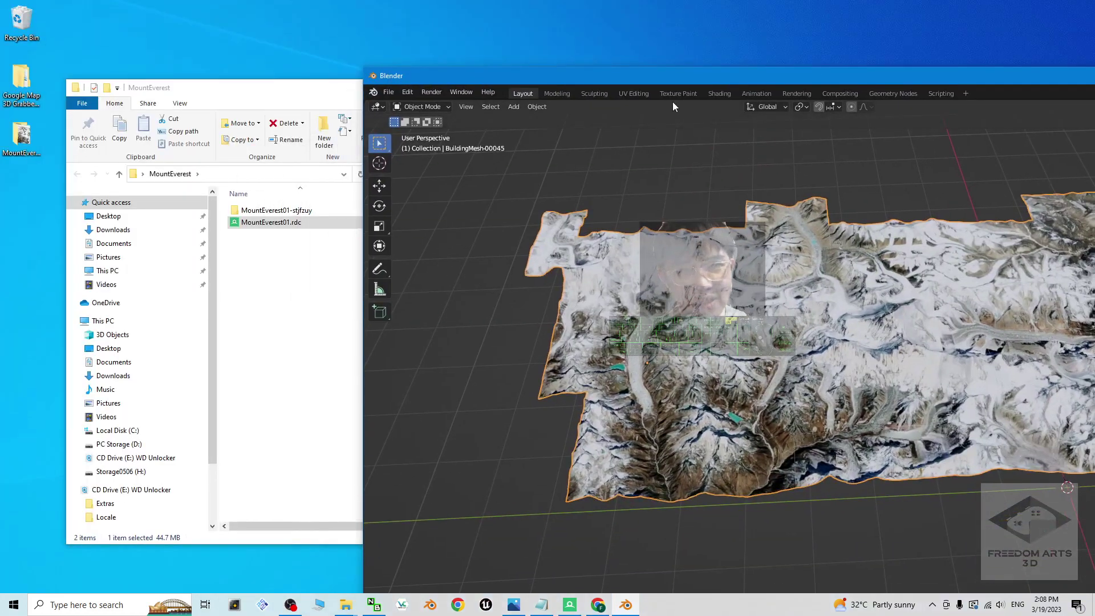
drag(686, 75, 493, 45)
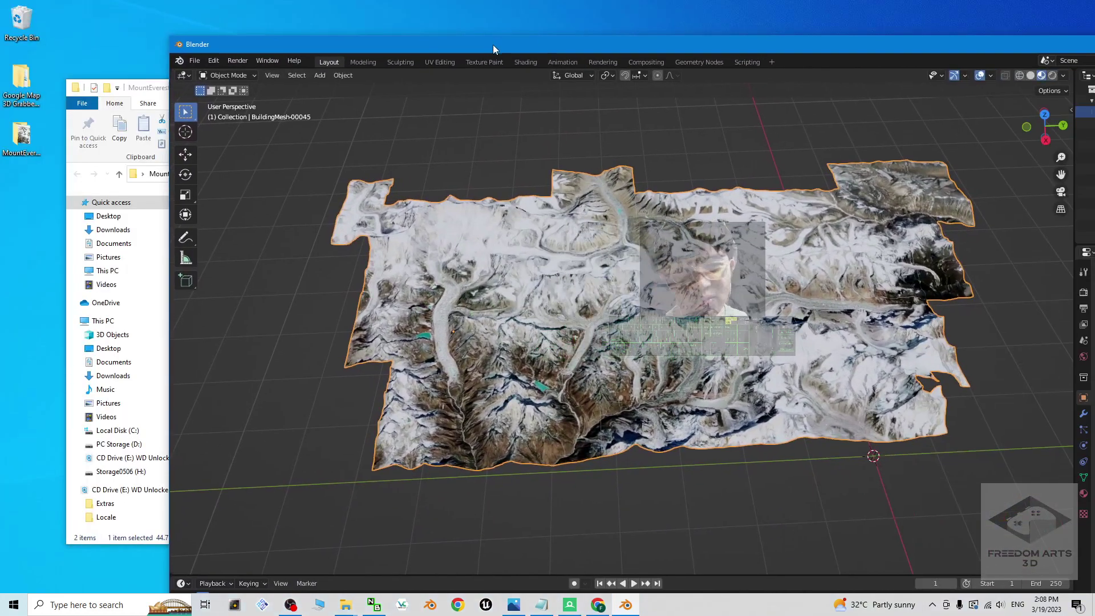
click(199, 60)
mouse_move(239, 226)
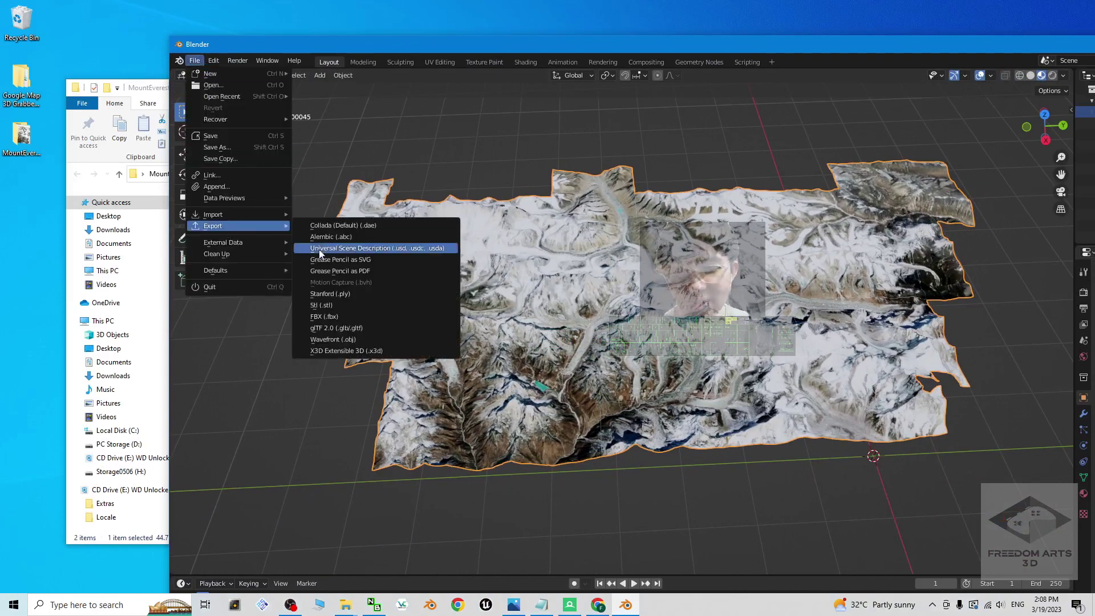
click(327, 317)
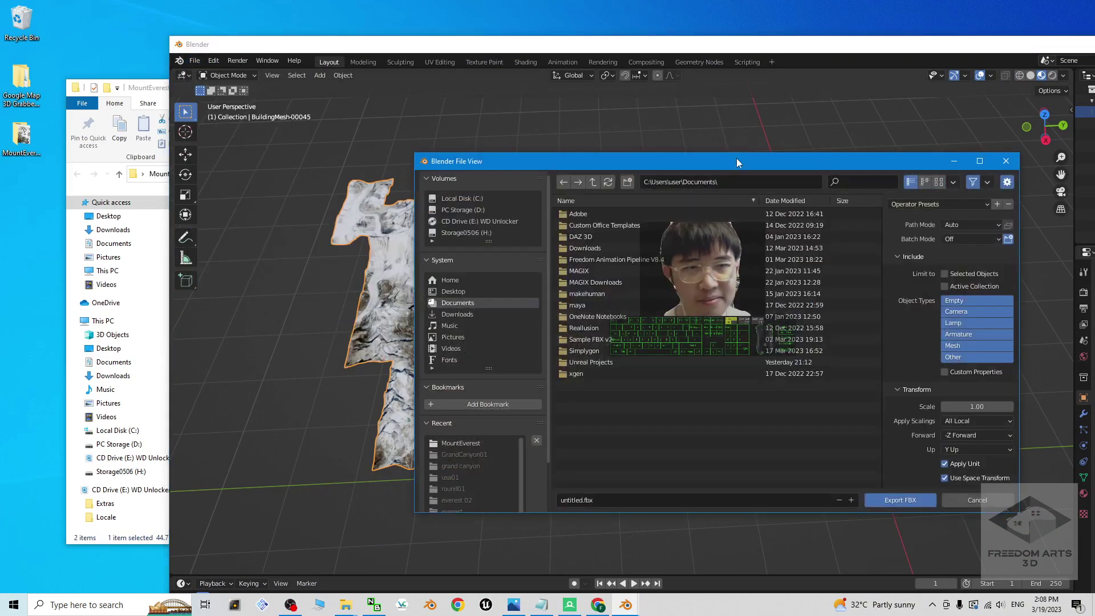
drag(737, 158, 457, 155)
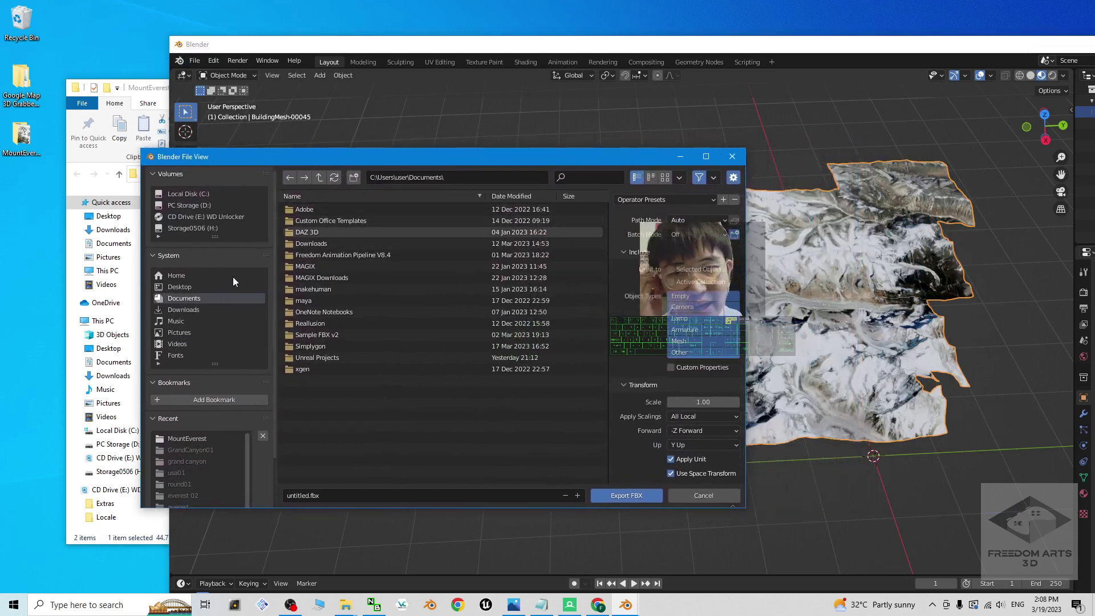
click(184, 287)
double_click(332, 221)
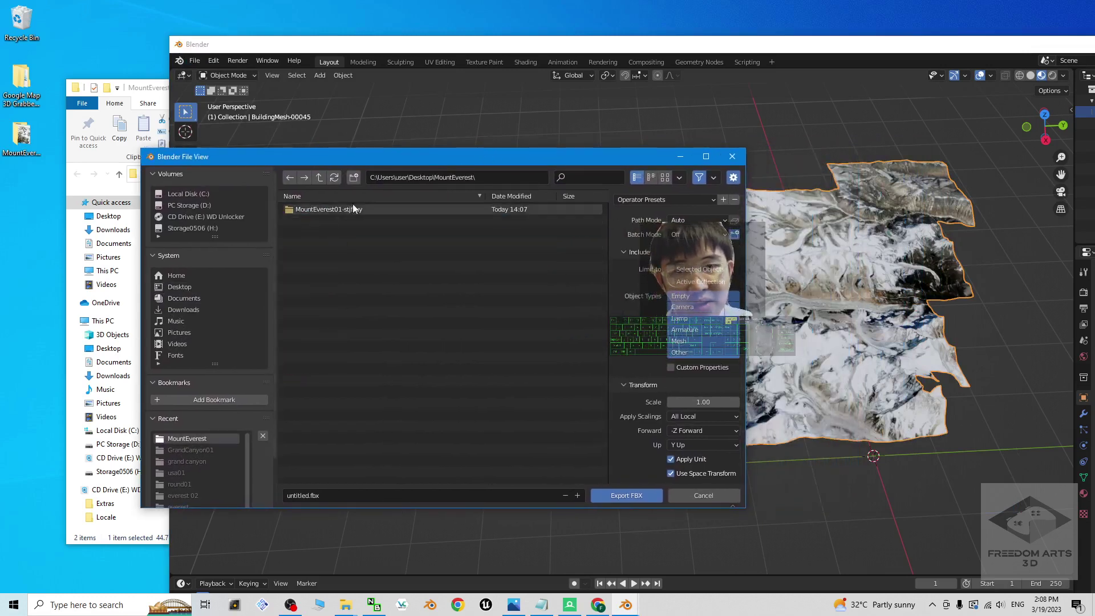
Set the FBX export's Path Mode to Copy with textures embedded.
click(687, 220)
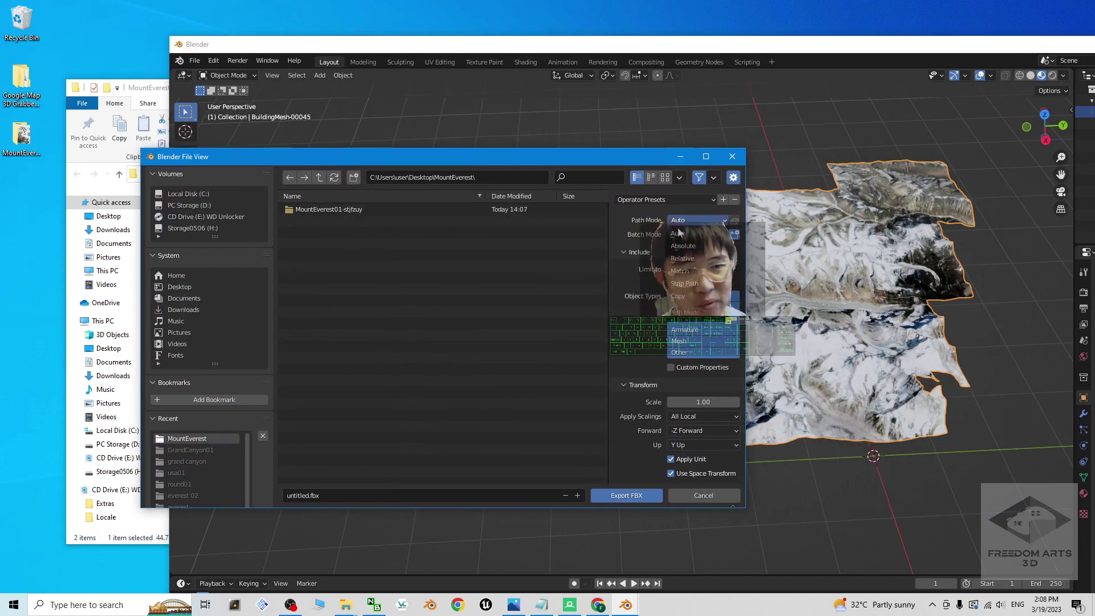
click(684, 308)
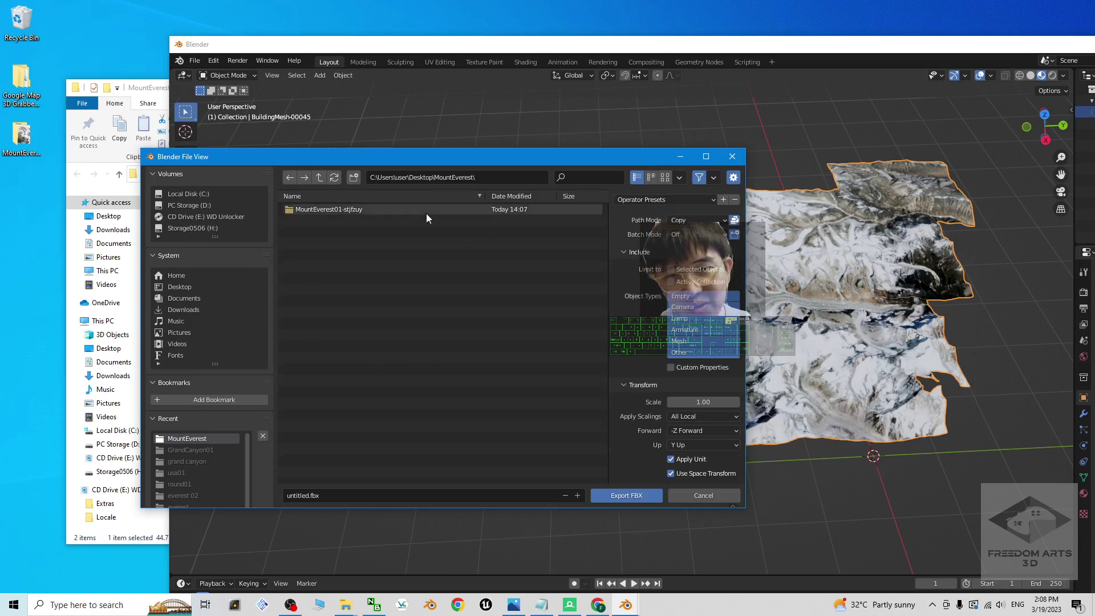
drag(430, 156, 472, 161)
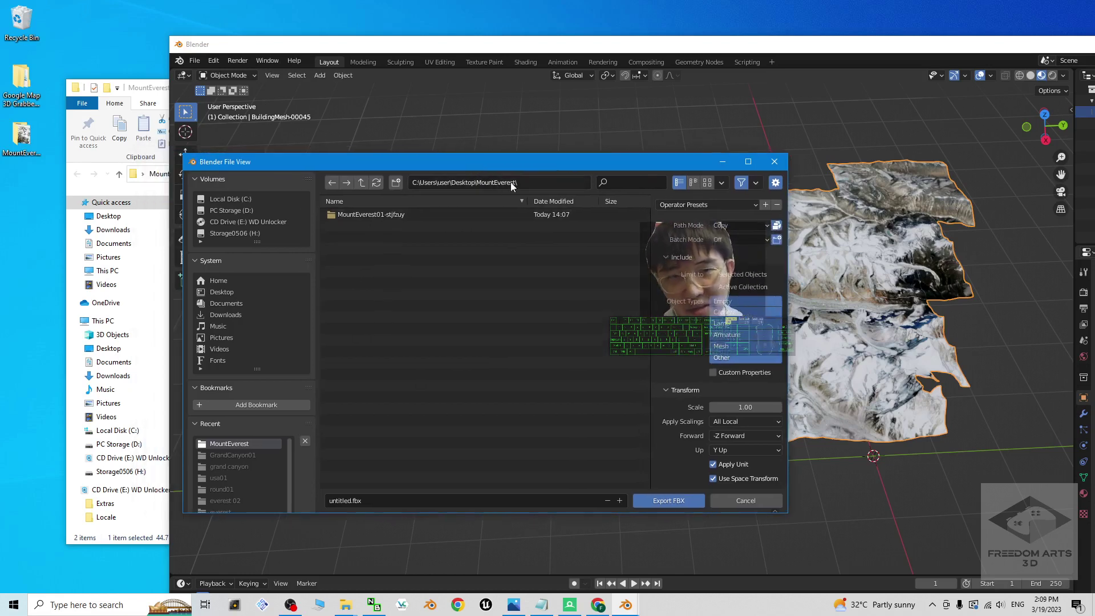
Name the export file MountEverest01 and export the terrain as FBX.
click(379, 503)
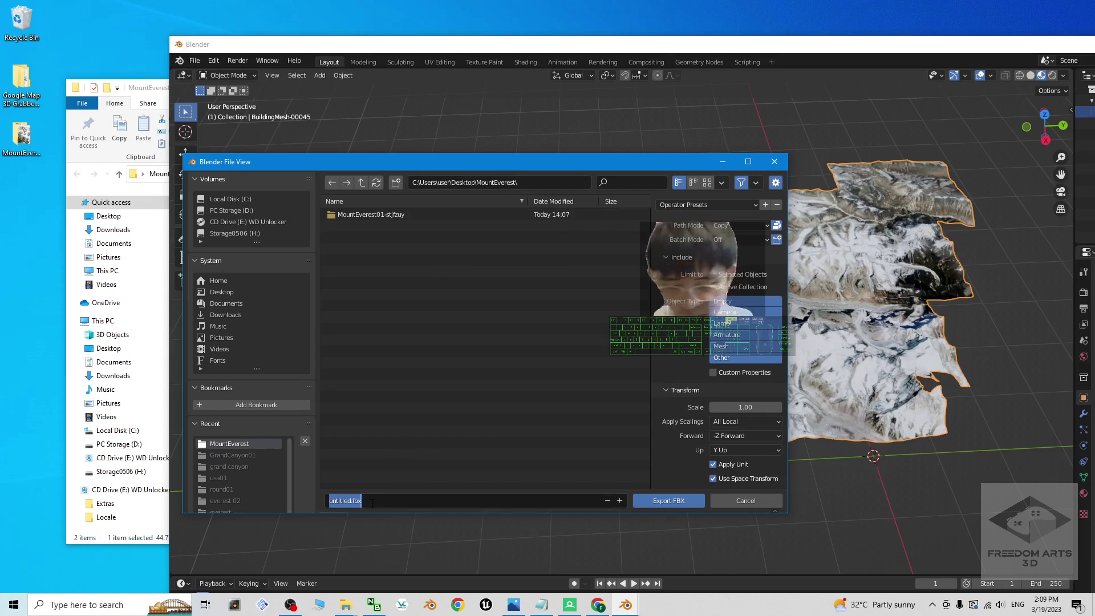
text(MountEve)
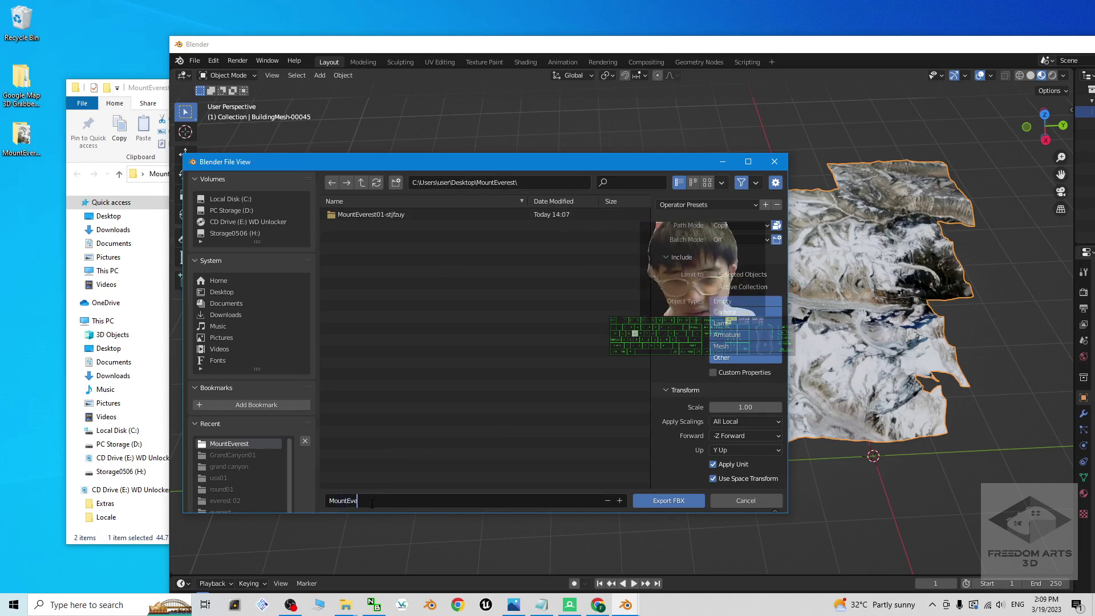
text(rest01.fbx)
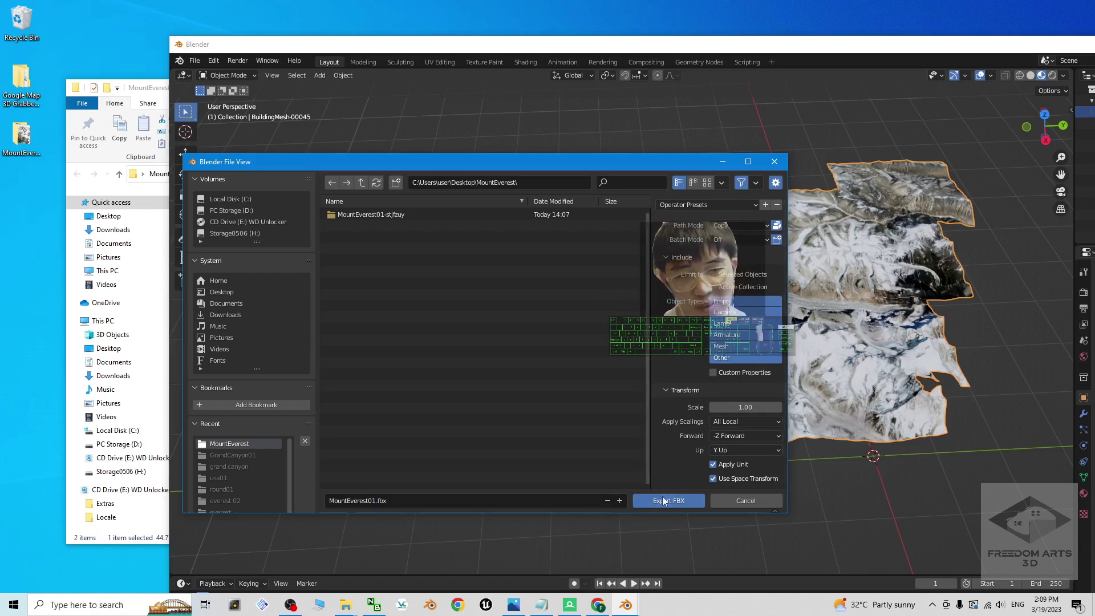
click(651, 506)
Open MountEverest01.fbx from the MountEverest folder in 3D Viewer and examine the terrain's geometry and textures.
click(173, 87)
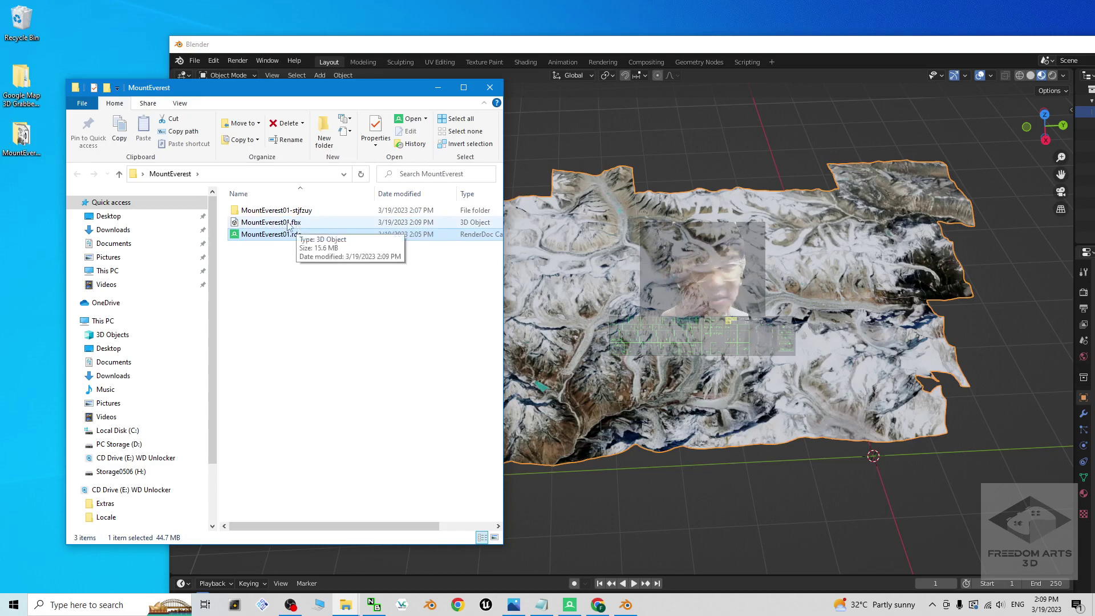
click(258, 224)
double_click(264, 223)
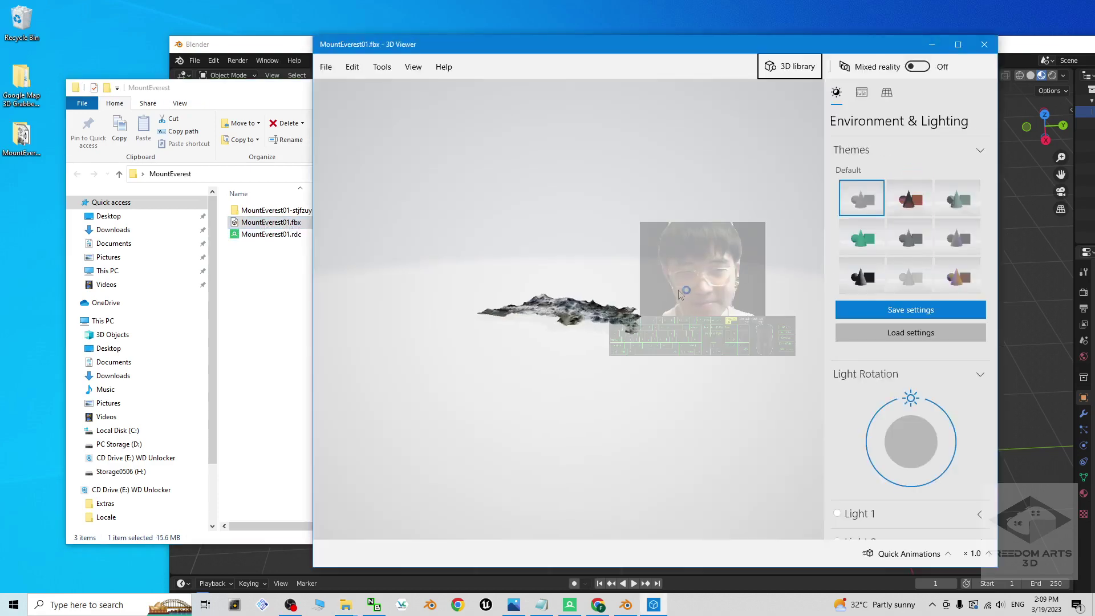
scroll(676, 333, down, 2)
drag(675, 332, 590, 339)
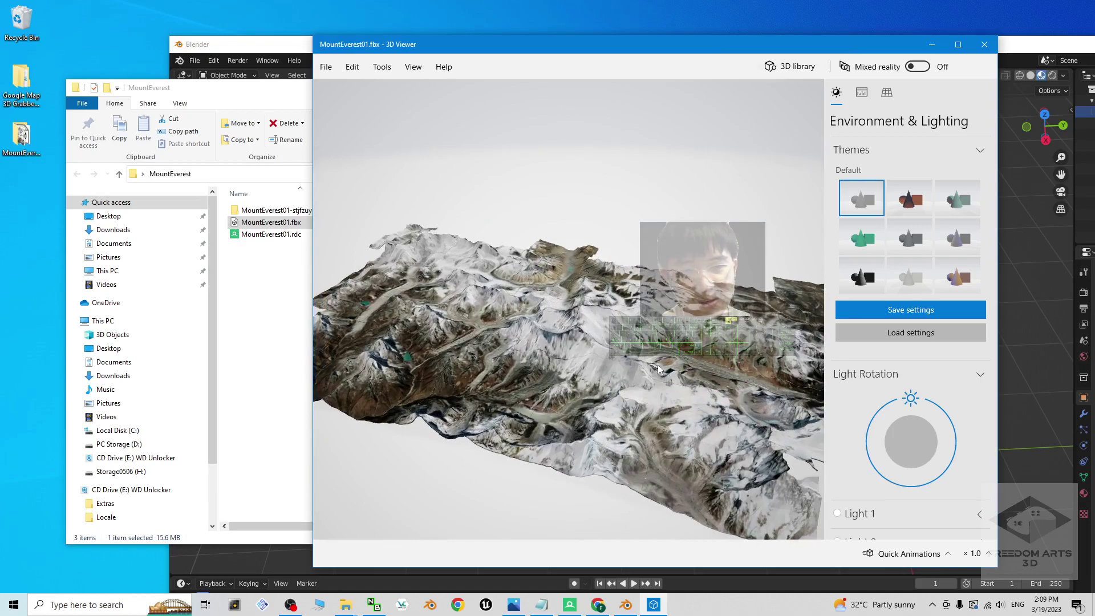
Inspect the exported terrain preview from a higher angle and close 3D Viewer.
drag(658, 365, 937, 118)
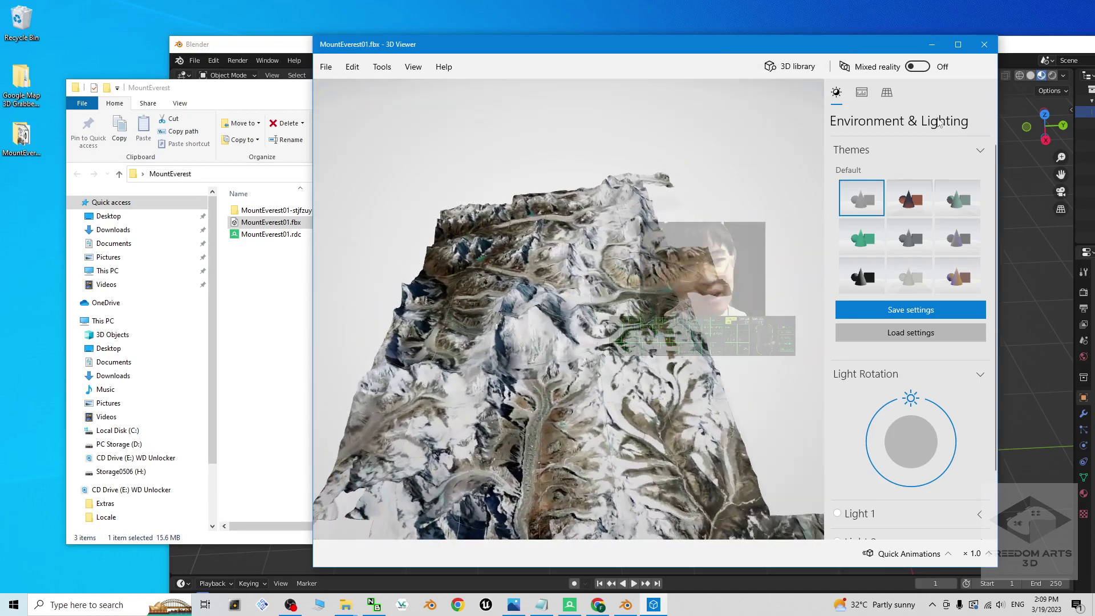
click(984, 45)
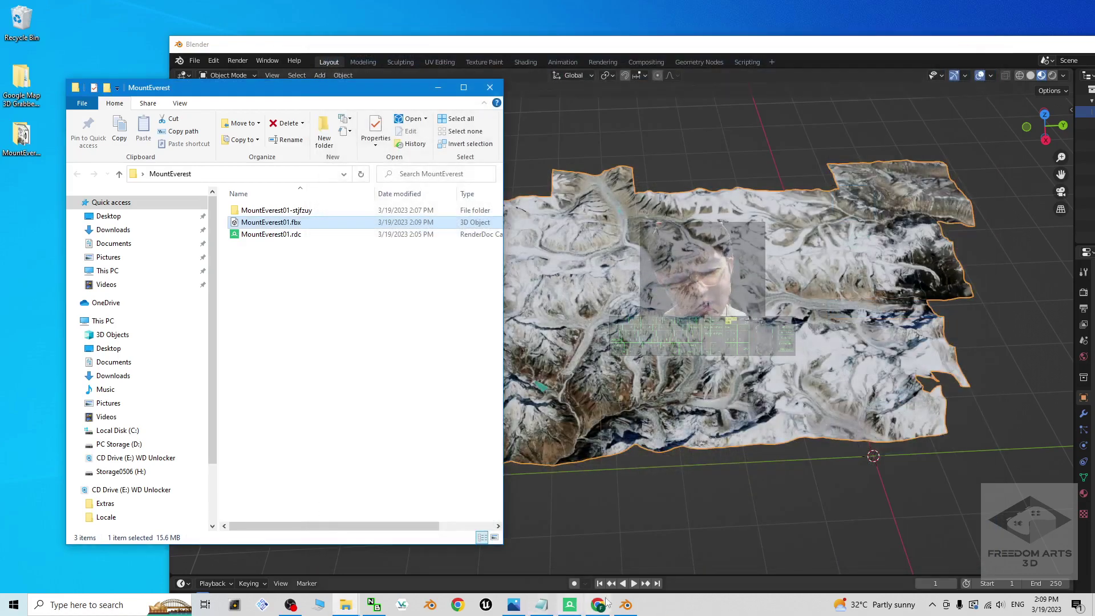
click(513, 604)
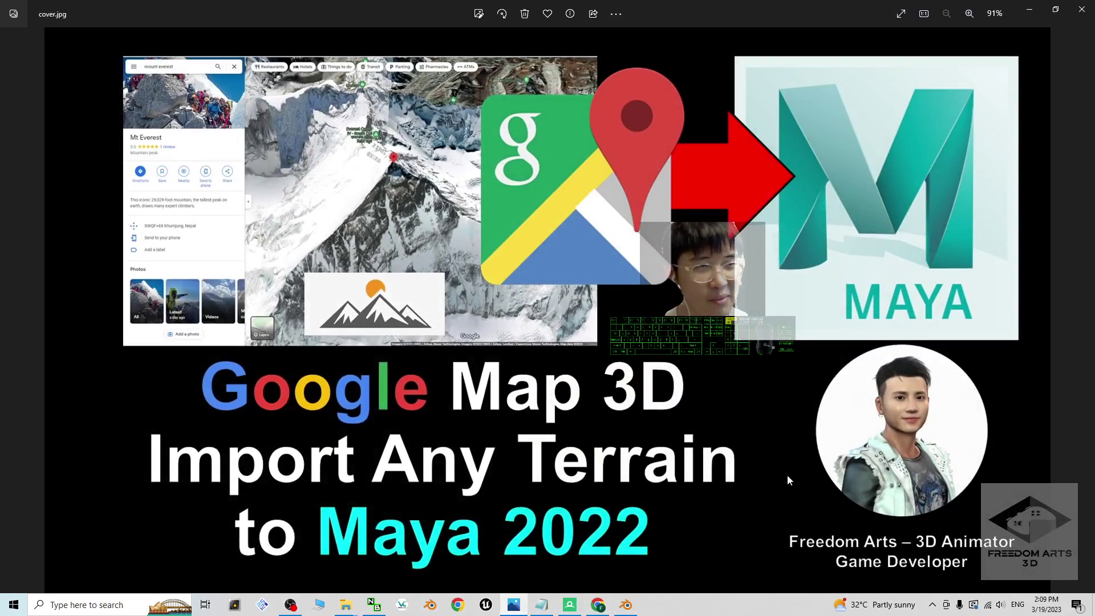
click(1039, 7)
Search the computer for Maya, launch Maya 2022 and minimize the Blender window.
click(112, 606)
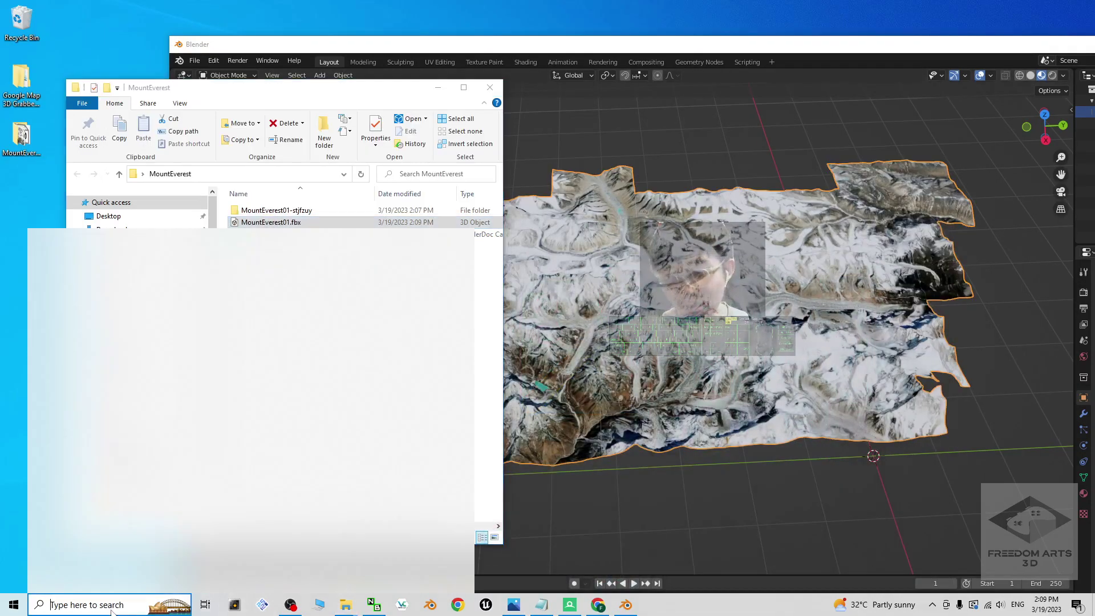
text(maya)
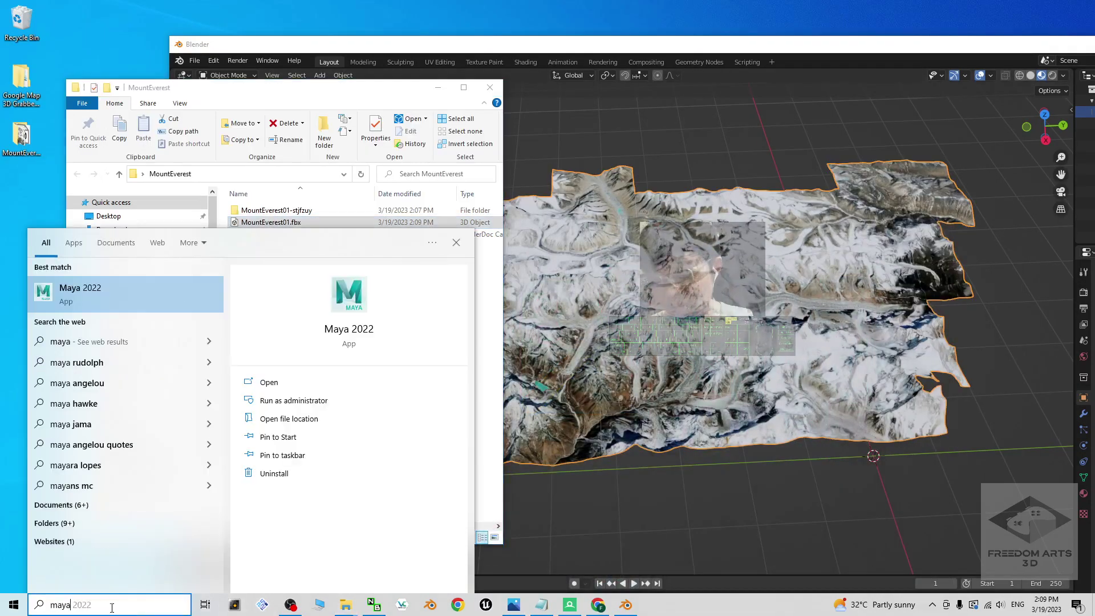
click(138, 305)
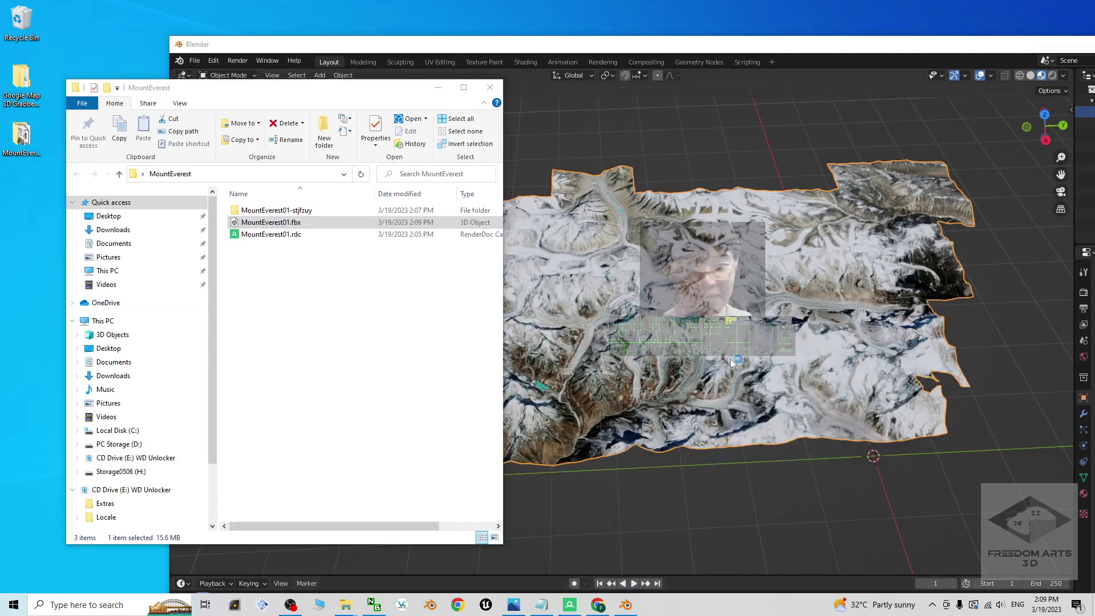
drag(1028, 50, 844, 54)
click(1009, 48)
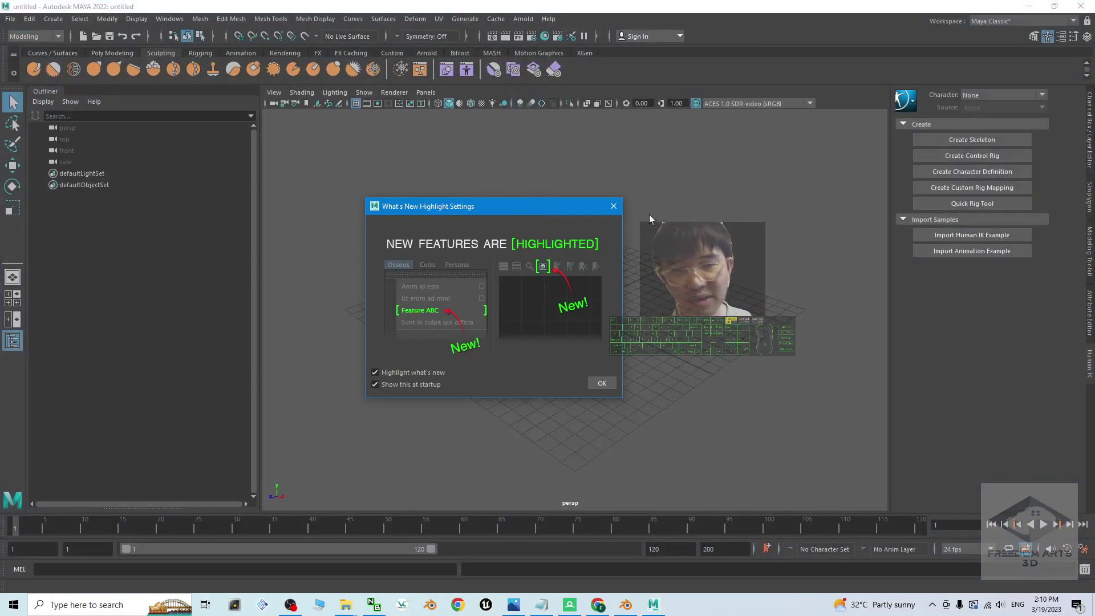
Dismiss Maya's What's New Highlight Settings and import MountEverest01.fbx from the MountEverest folder into the perspective viewport.
click(613, 205)
drag(540, 5, 684, 33)
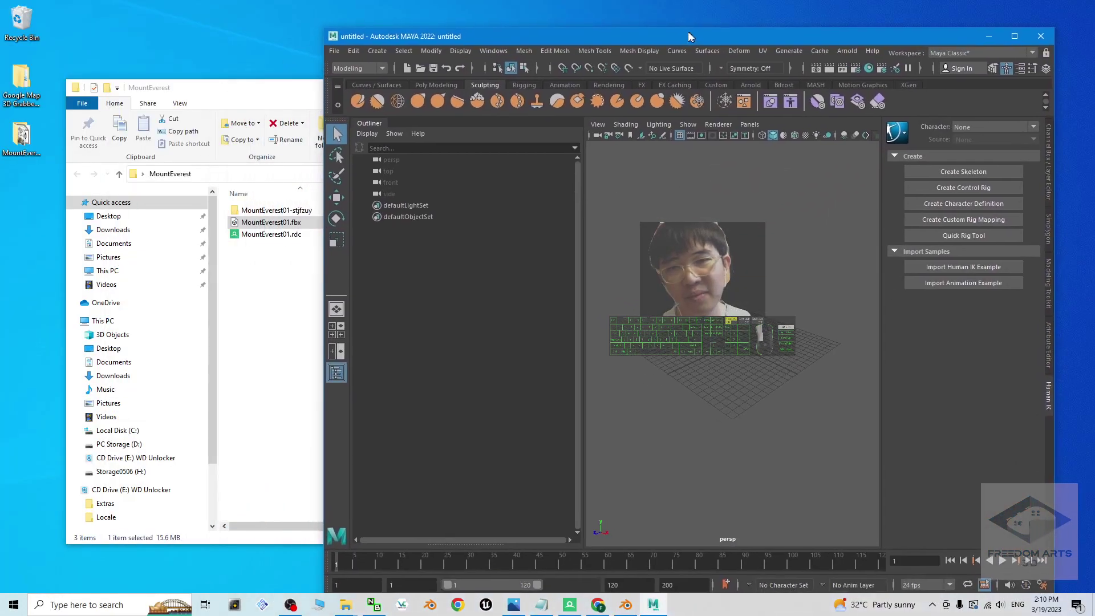
click(301, 277)
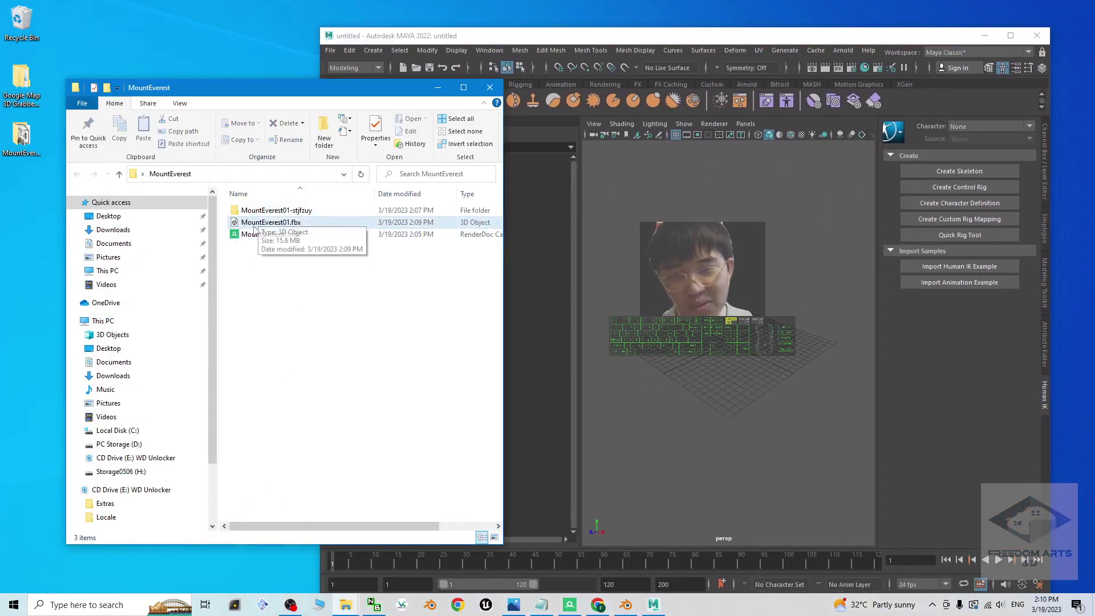
click(253, 226)
drag(253, 226, 741, 333)
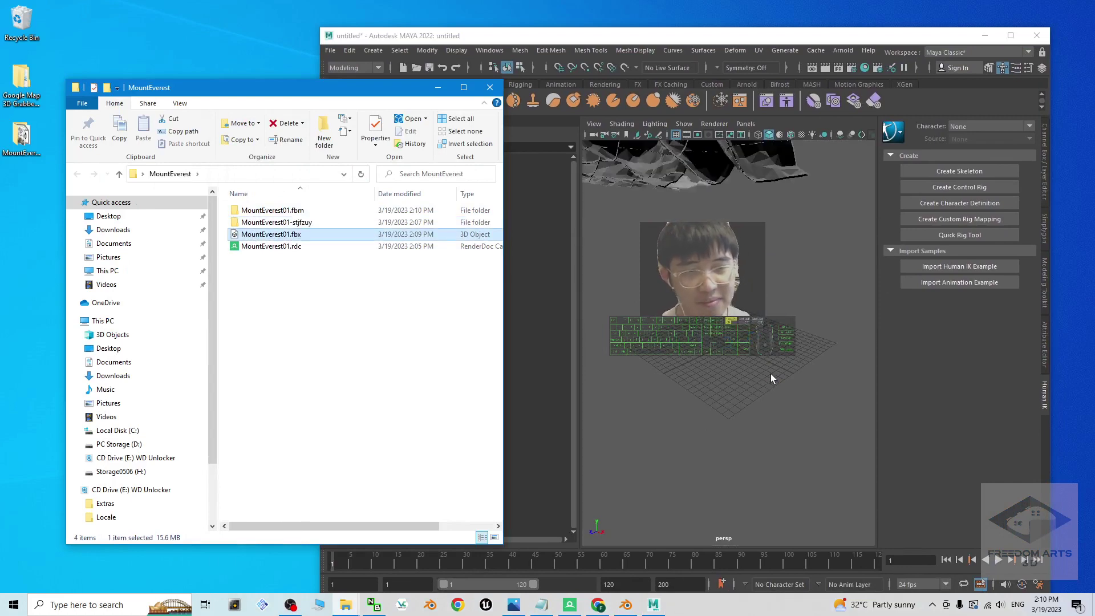
Maximize Maya and turn on textured display for the imported terrain in the perspective viewport.
click(1015, 35)
scroll(455, 316, down, 10)
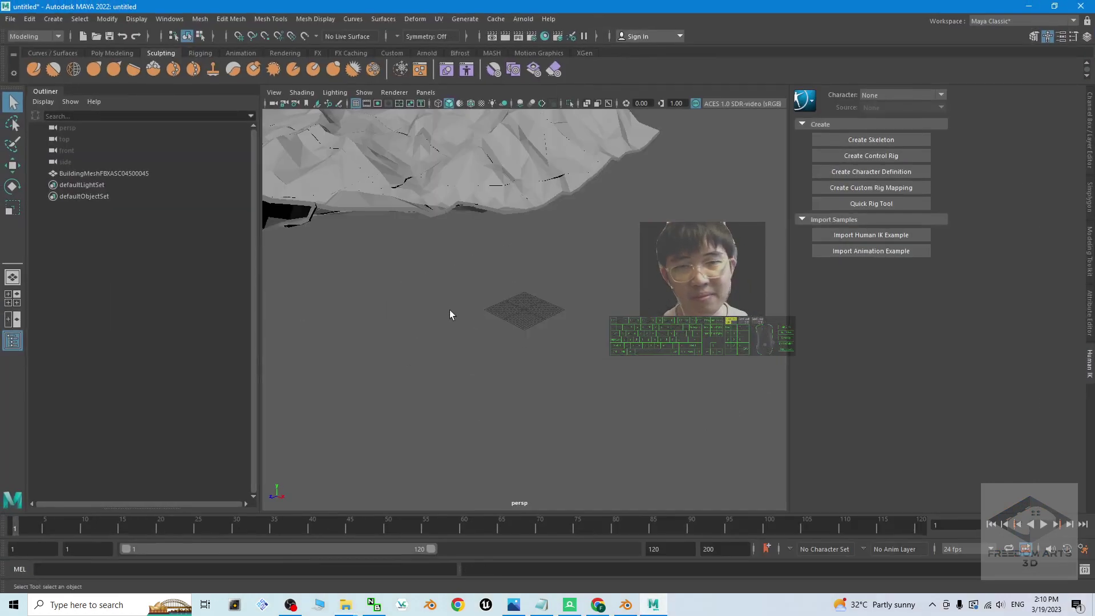
scroll(497, 337, up, 2)
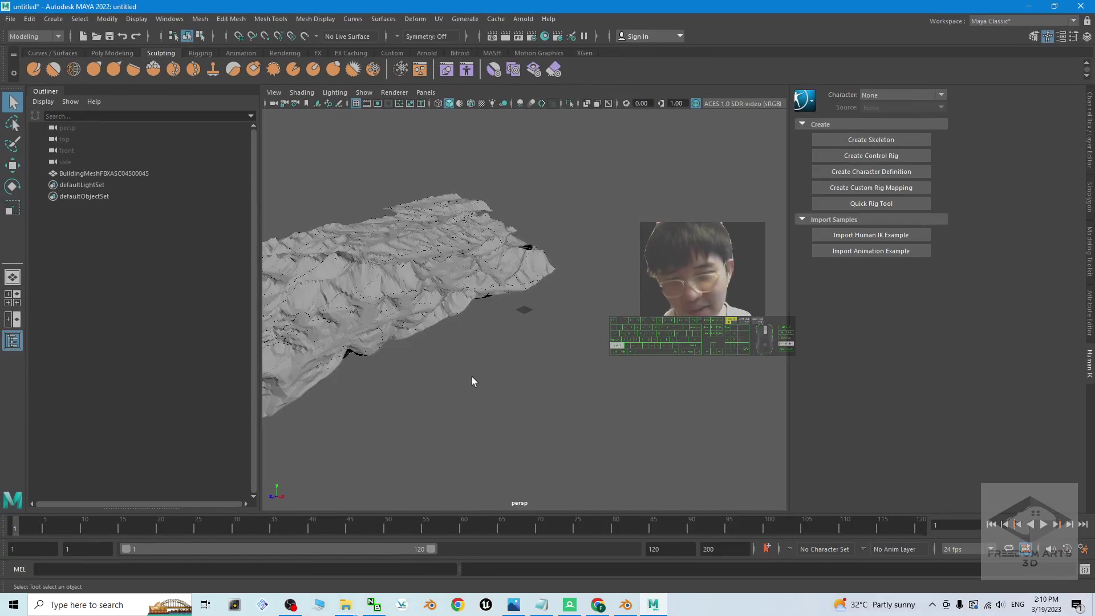
alt+middle_drag(446, 374, 630, 354)
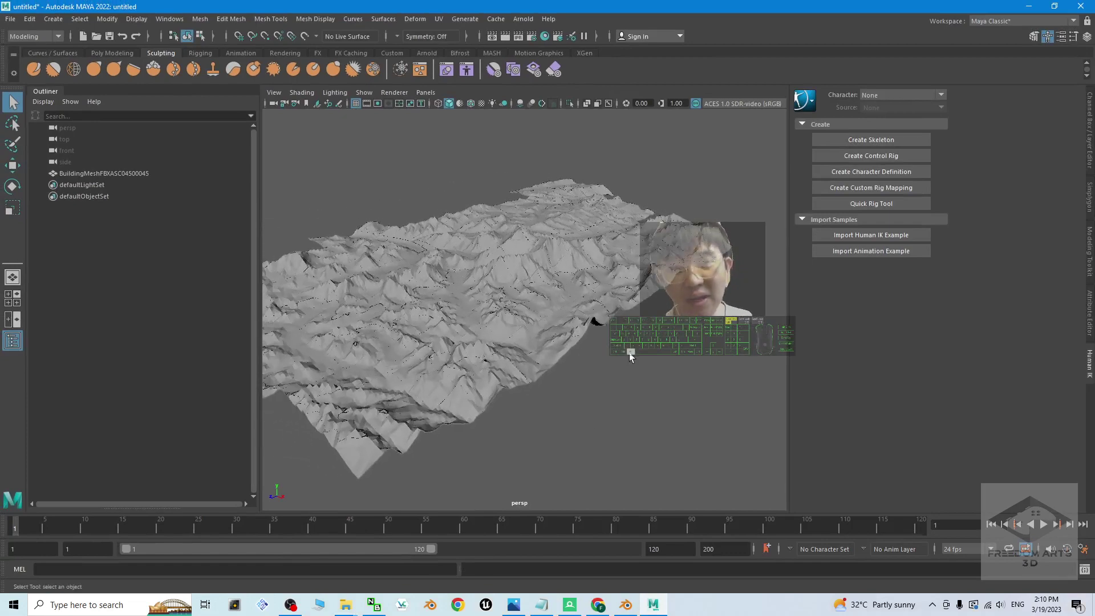
click(479, 103)
click(480, 103)
Examine the textured terrain's glaciers, ridges and peaks from several angles and distances.
mouse_move(593, 342)
alt+mouse_down()
mouse_move(609, 324)
mouse_move(570, 327)
mouse_move(505, 267)
mouse_move(467, 308)
mouse_move(365, 251)
alt+mouse_up()
click(570, 327)
scroll(565, 325, up, 4)
click(665, 428)
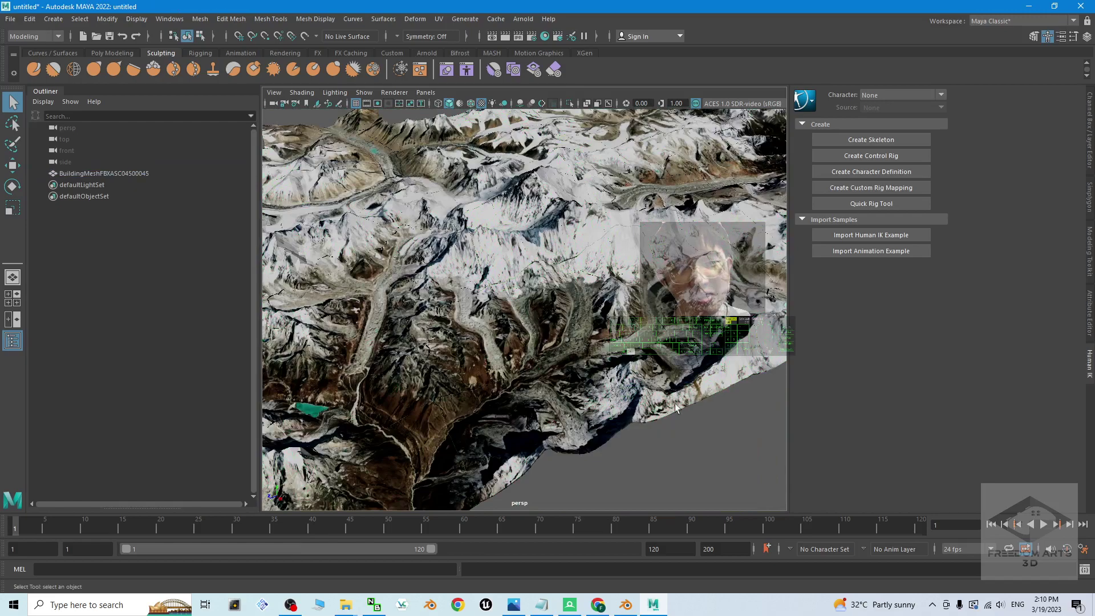
mouse_move(675, 407)
alt+mouse_down()
mouse_move(631, 354)
mouse_move(690, 415)
alt+mouse_up()
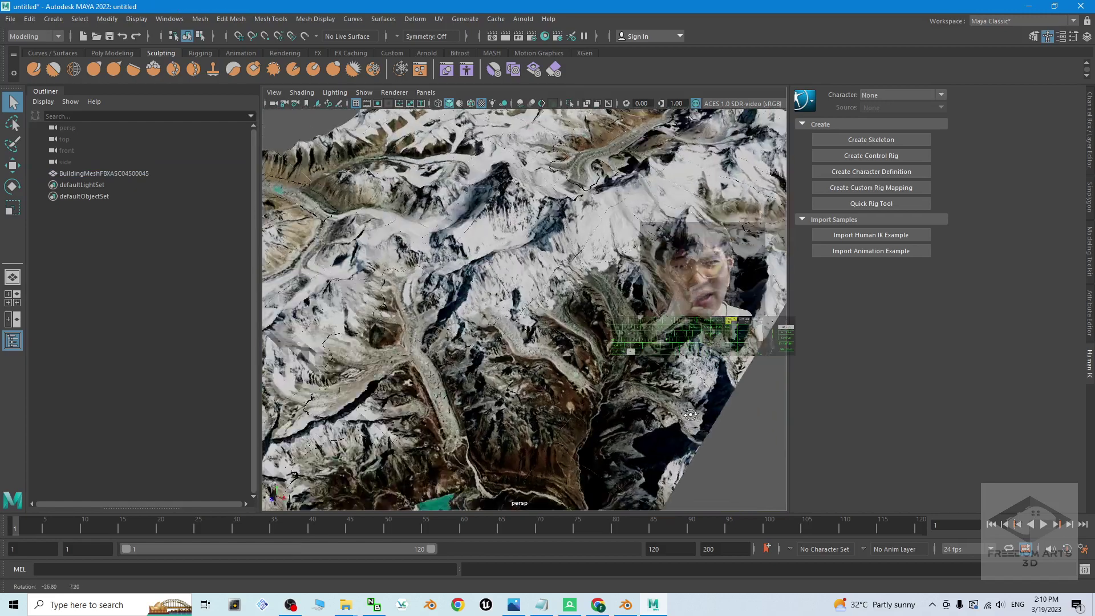
scroll(523, 244, up, 5)
scroll(635, 359, down, 3)
alt+middle_drag(636, 359, 666, 448)
alt+drag(665, 447, 647, 417)
scroll(517, 286, up, 6)
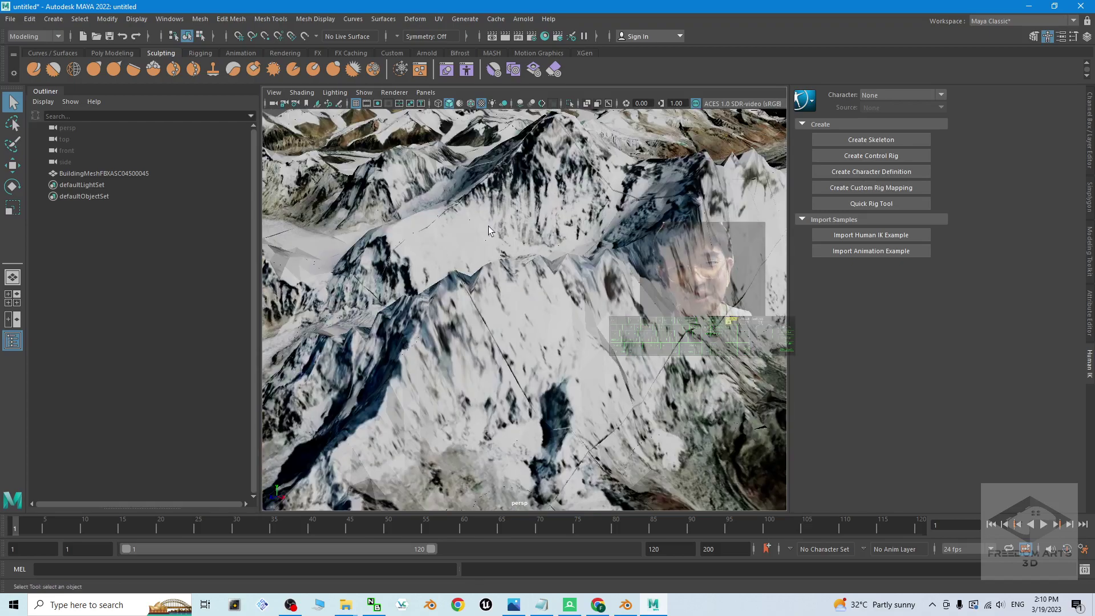
Frame the whole terrain mesh in the perspective viewport and clear its selection.
click(451, 338)
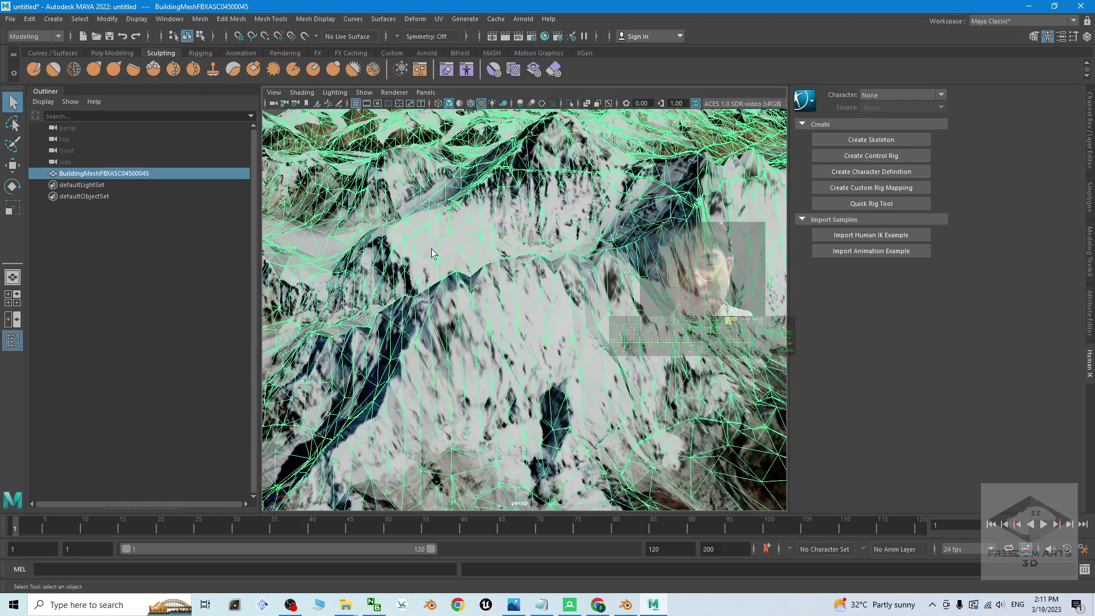
key(f)
click(696, 408)
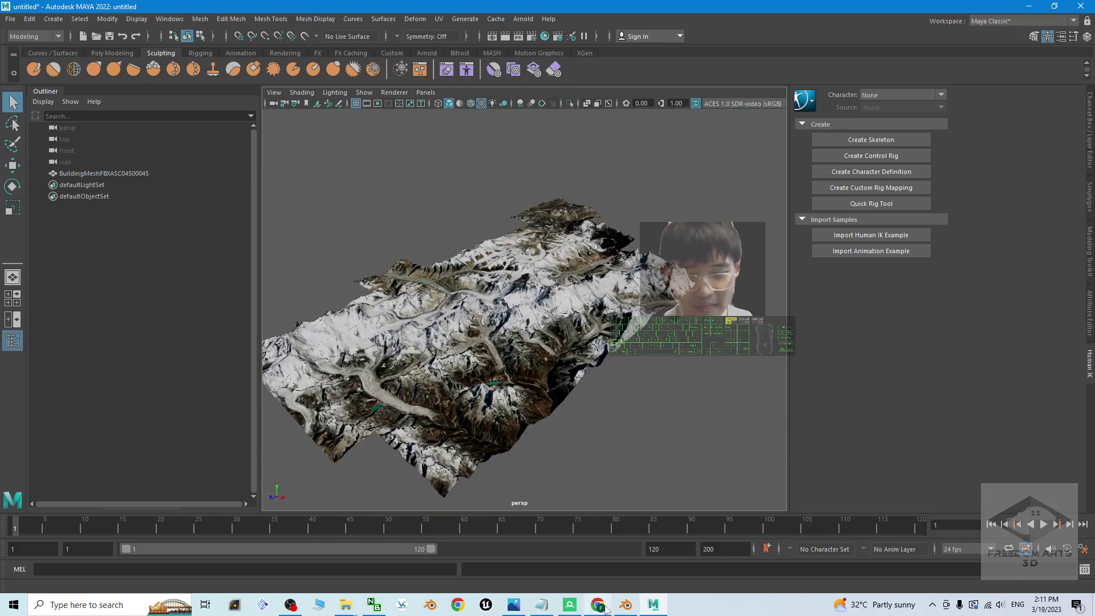
click(520, 608)
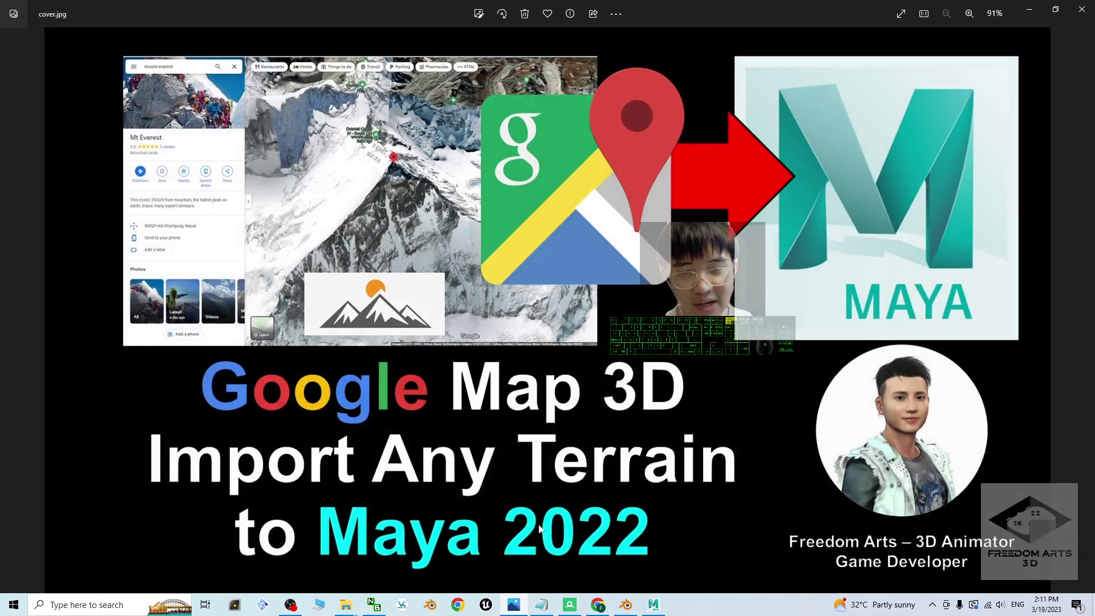